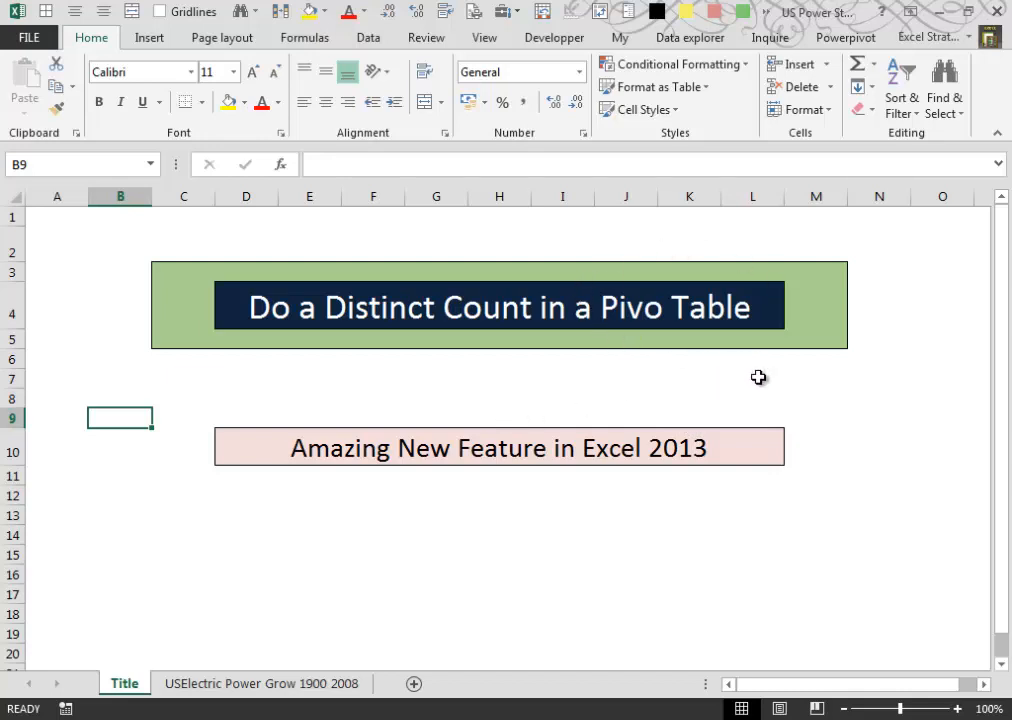
# - Open the USElectric Power Grow 1900 2008 worksheet and select a cell in its County column
pyautogui.click(266, 687)
pyautogui.click(106, 245)
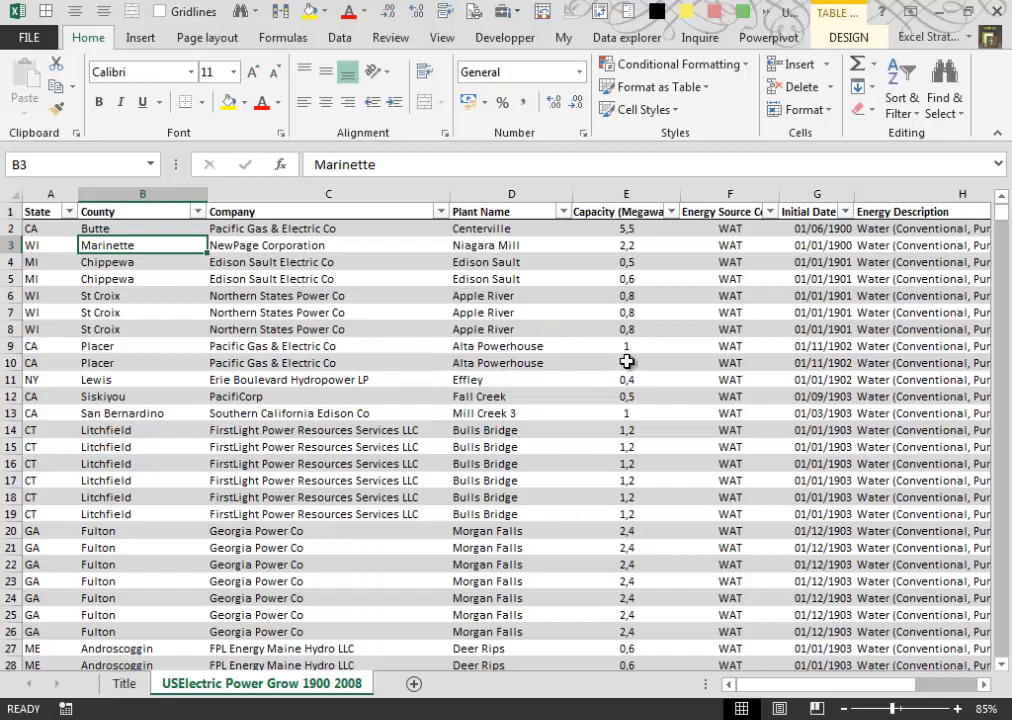
# - Switch to the browser and review the GeoFlow Preview download page down to its sample datasets, then return to Excel
pyautogui.click(410, 718)
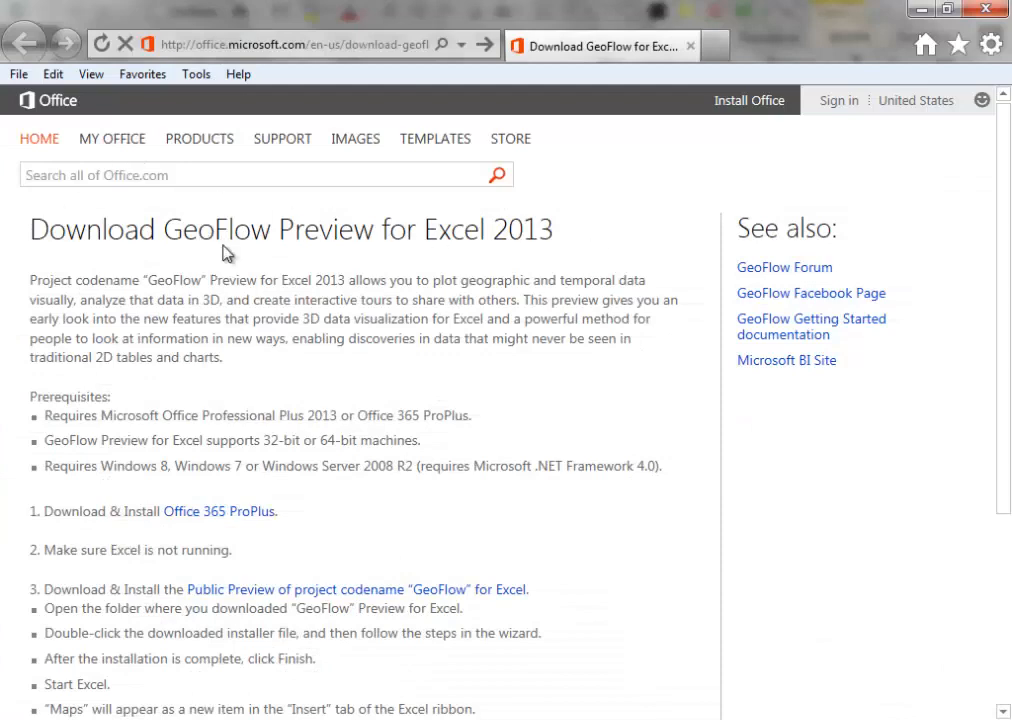
pyautogui.moveTo(1005, 269); pyautogui.dragTo(1007, 462)
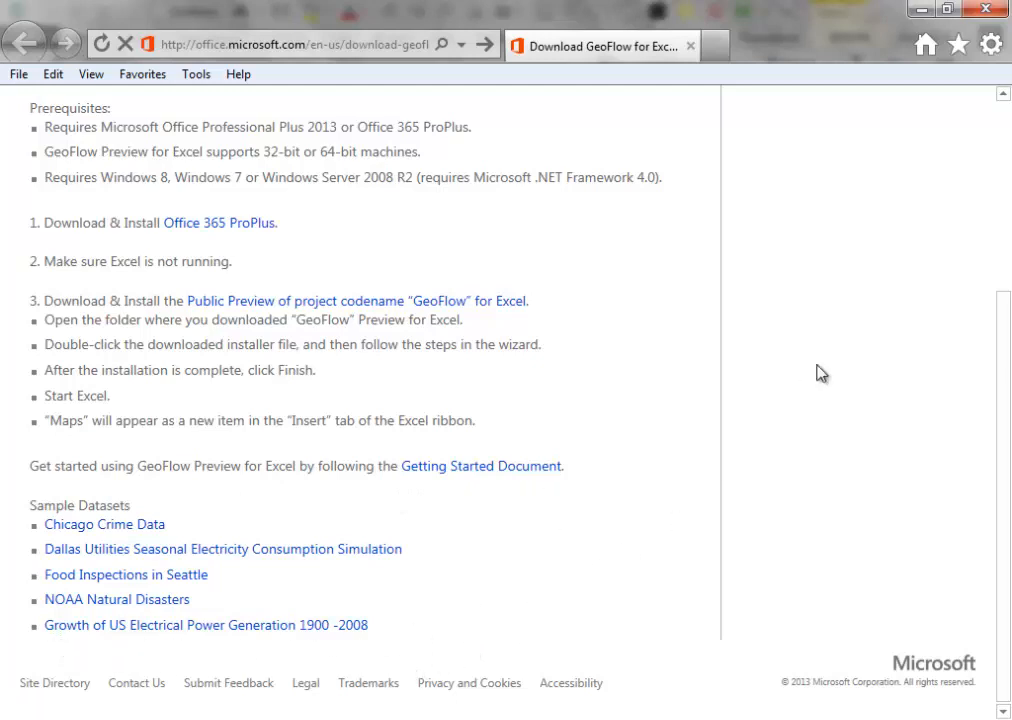
pyautogui.click(921, 10)
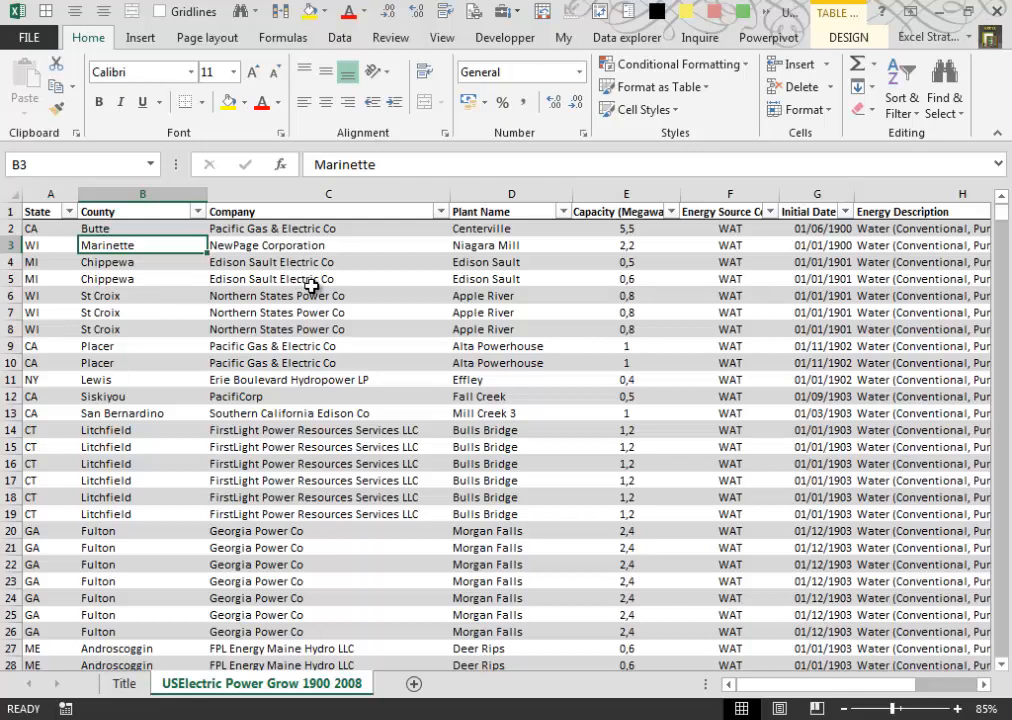
# - Examine the power plant table's State, County, Company, Plant Name, Capacity and Energy Description columns
pyautogui.click(43, 230)
pyautogui.moveTo(45, 248); pyautogui.dragTo(46, 304)
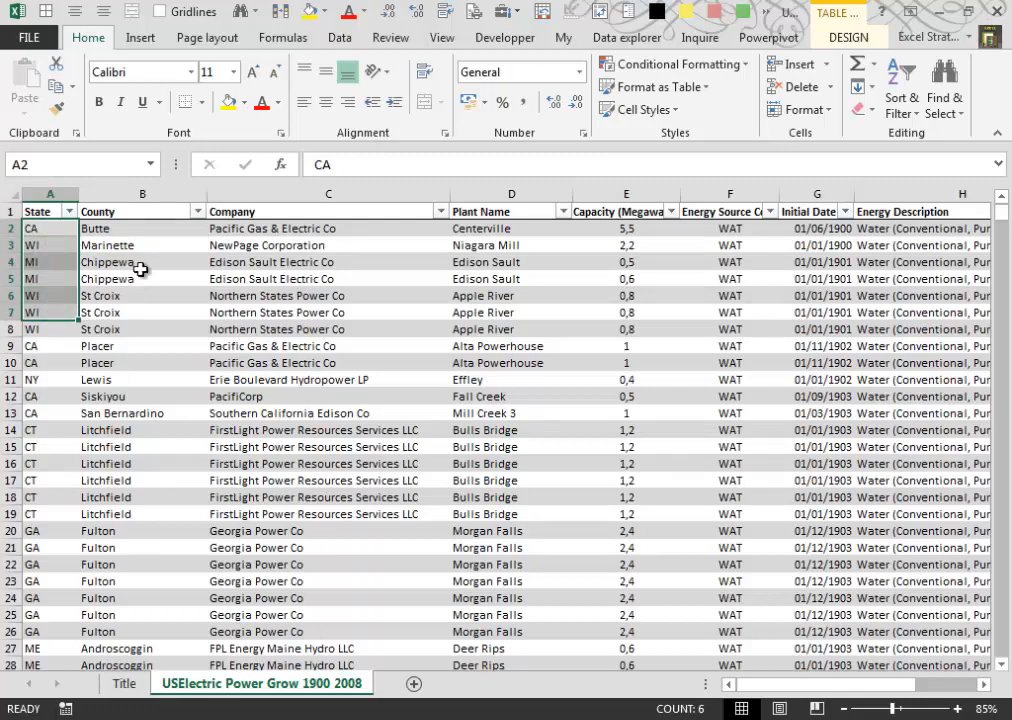
pyautogui.moveTo(142, 250); pyautogui.dragTo(146, 304)
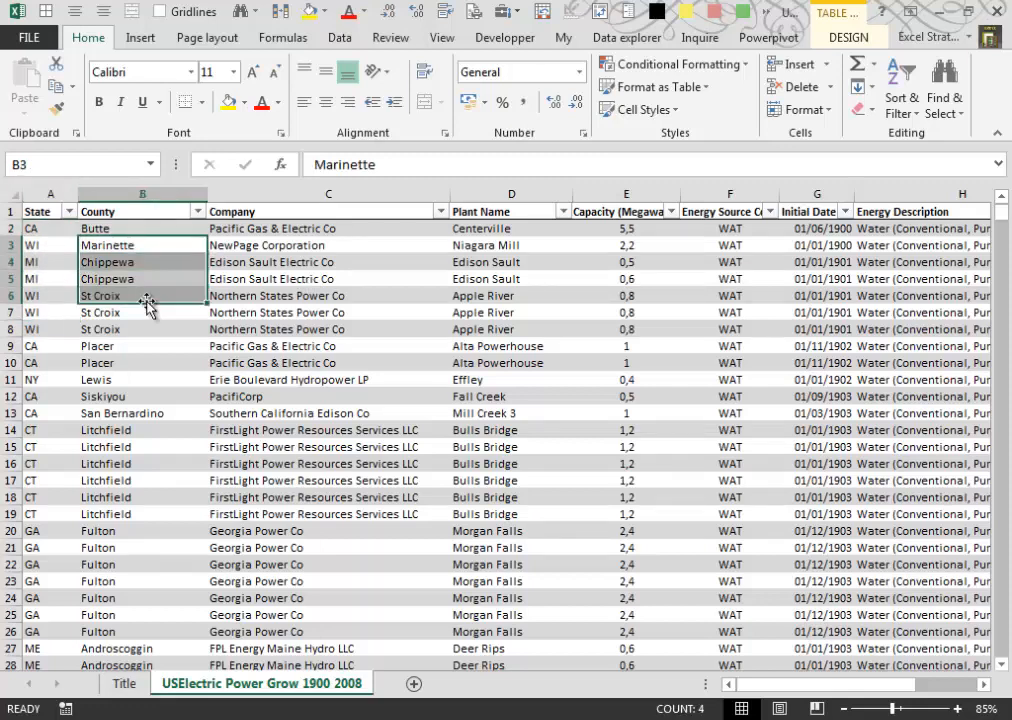
pyautogui.moveTo(307, 228); pyautogui.dragTo(326, 304)
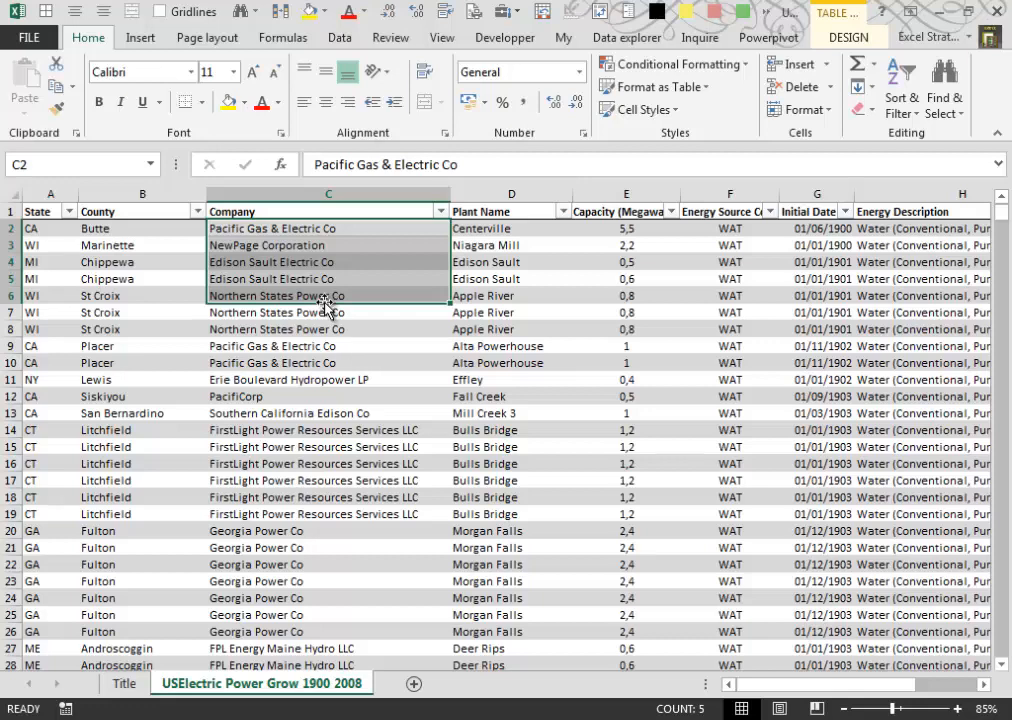
pyautogui.moveTo(517, 228); pyautogui.dragTo(517, 335)
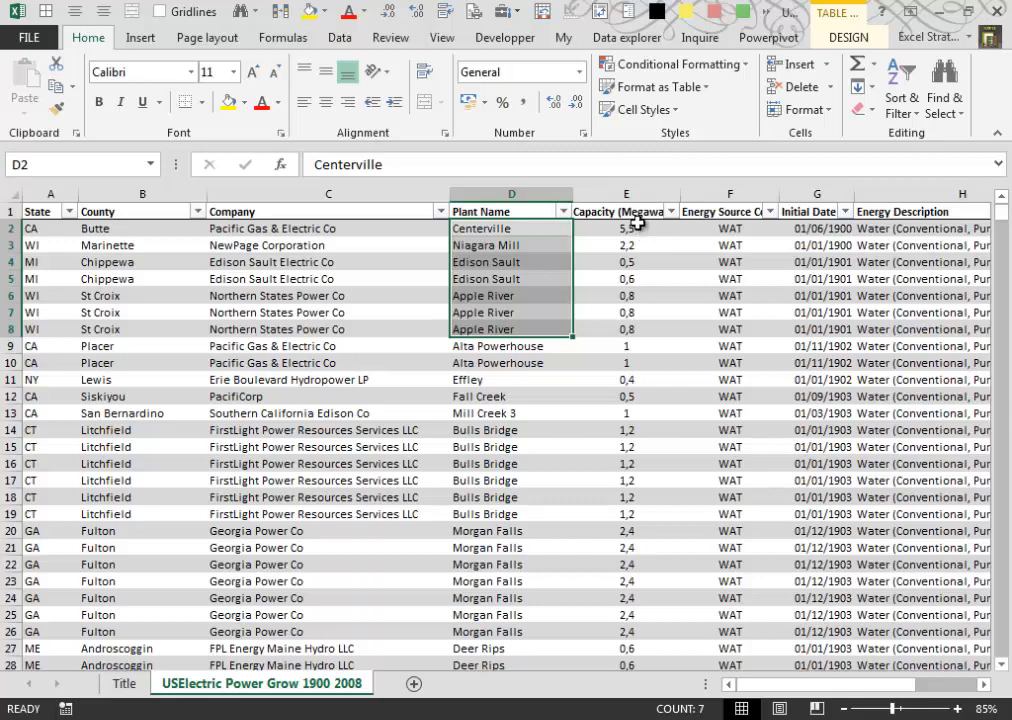
pyautogui.moveTo(637, 228); pyautogui.dragTo(644, 293)
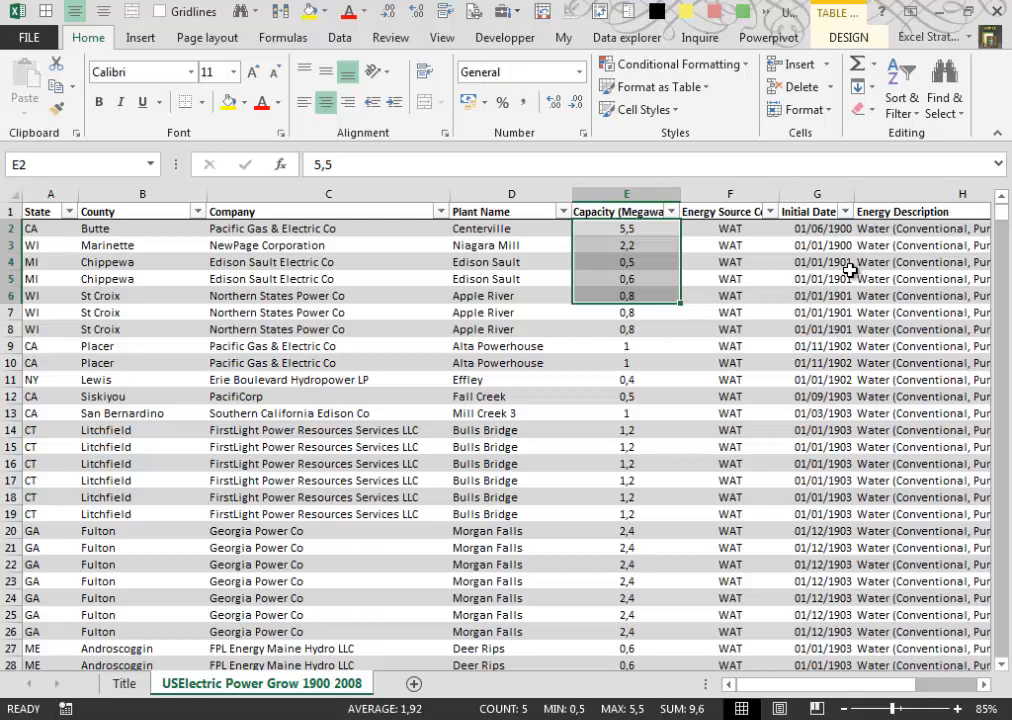
pyautogui.hscroll(3, 867, 512)
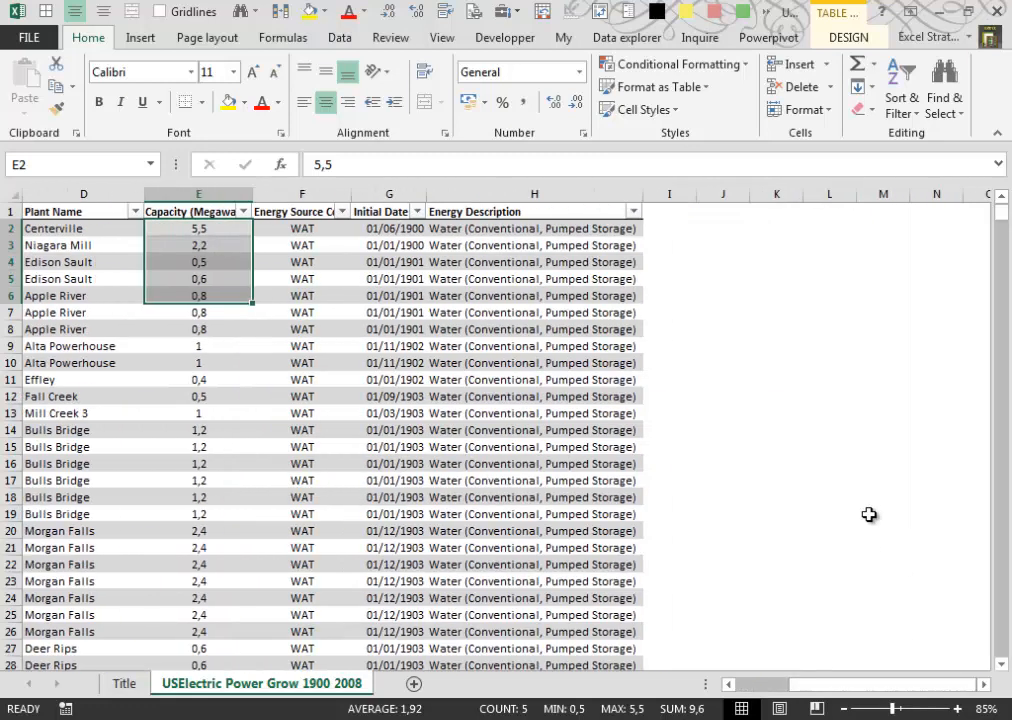
pyautogui.moveTo(483, 233); pyautogui.dragTo(488, 312)
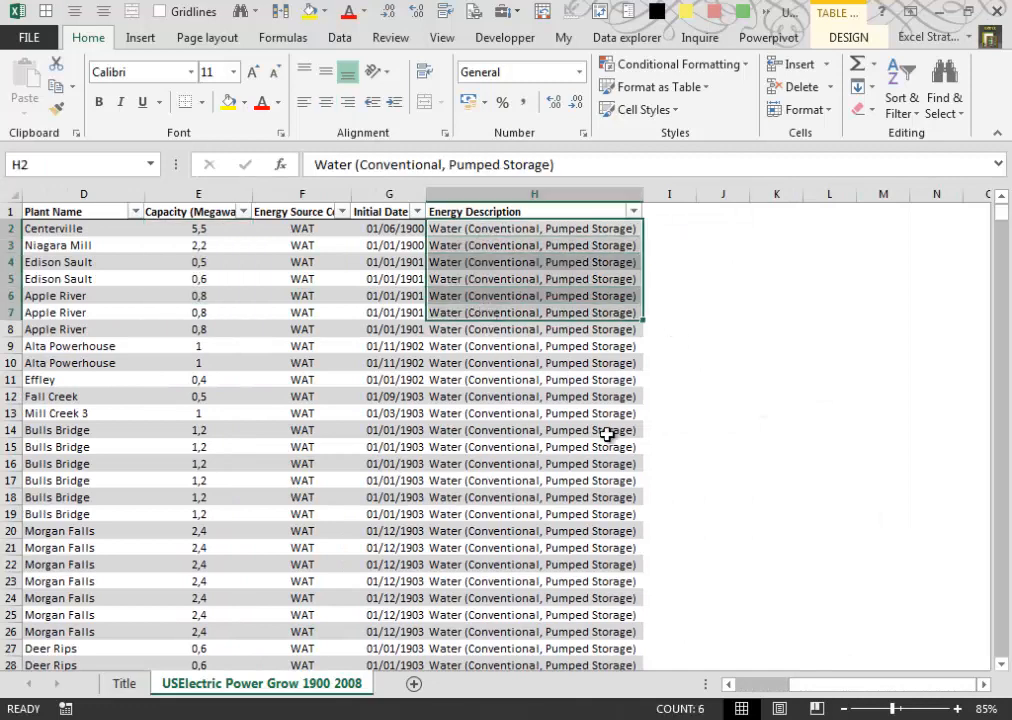
pyautogui.moveTo(889, 685); pyautogui.dragTo(780, 685)
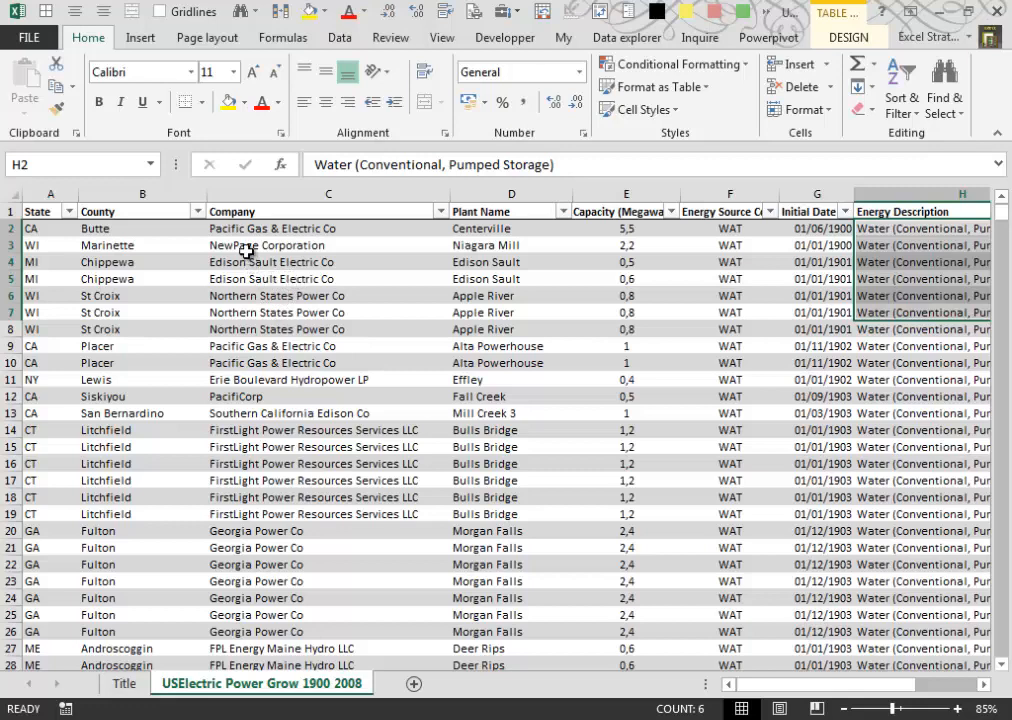
pyautogui.moveTo(245, 229); pyautogui.dragTo(256, 310)
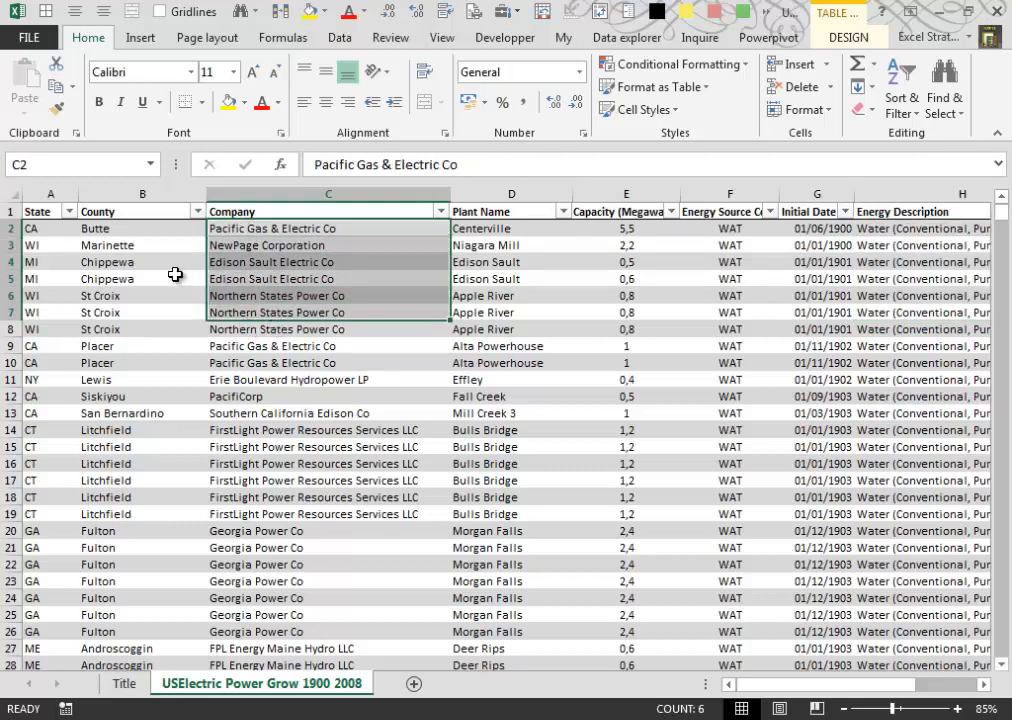
pyautogui.moveTo(514, 235); pyautogui.dragTo(517, 318)
# - Create a PivotTable from Table1 on a new worksheet, with the data added to the Data Model
pyautogui.click(40, 231)
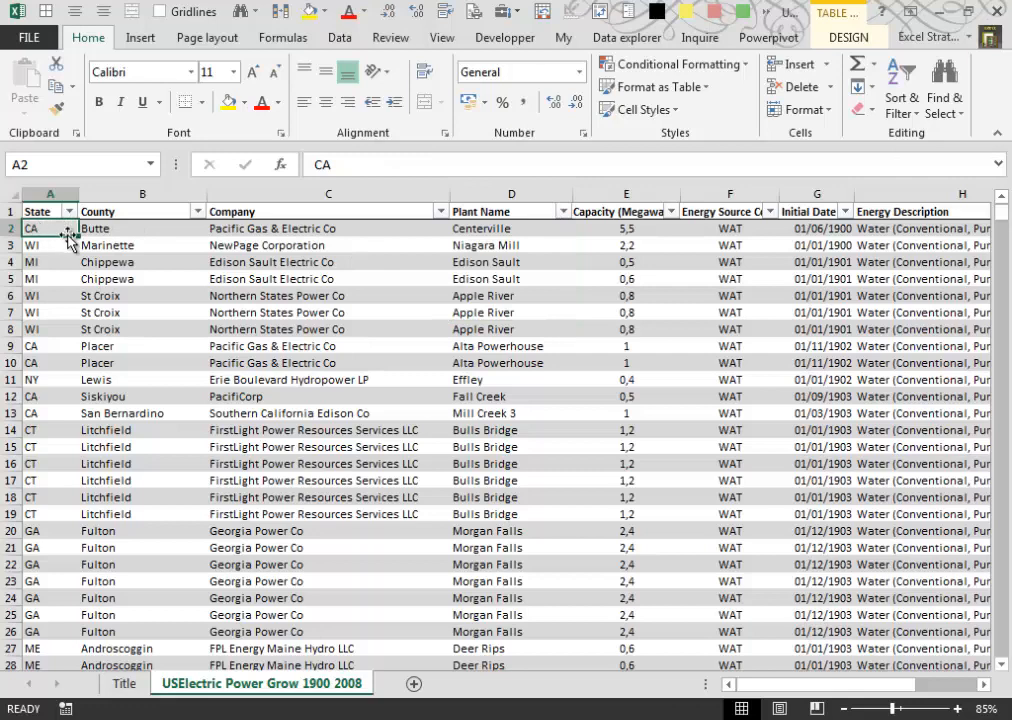
pyautogui.click(142, 39)
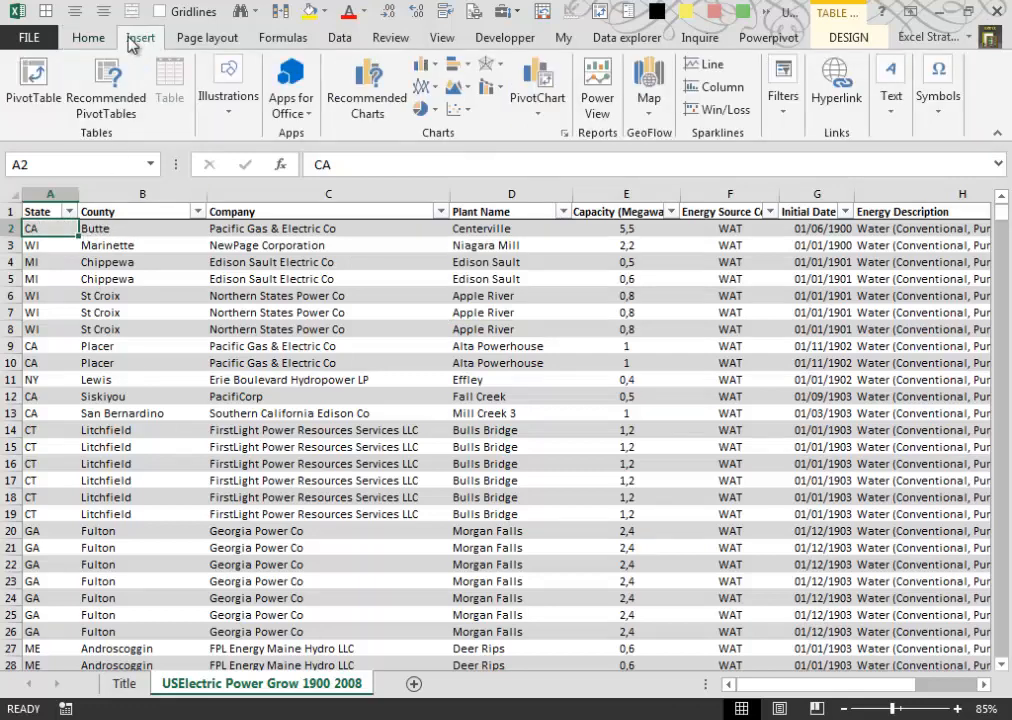
pyautogui.click(36, 90)
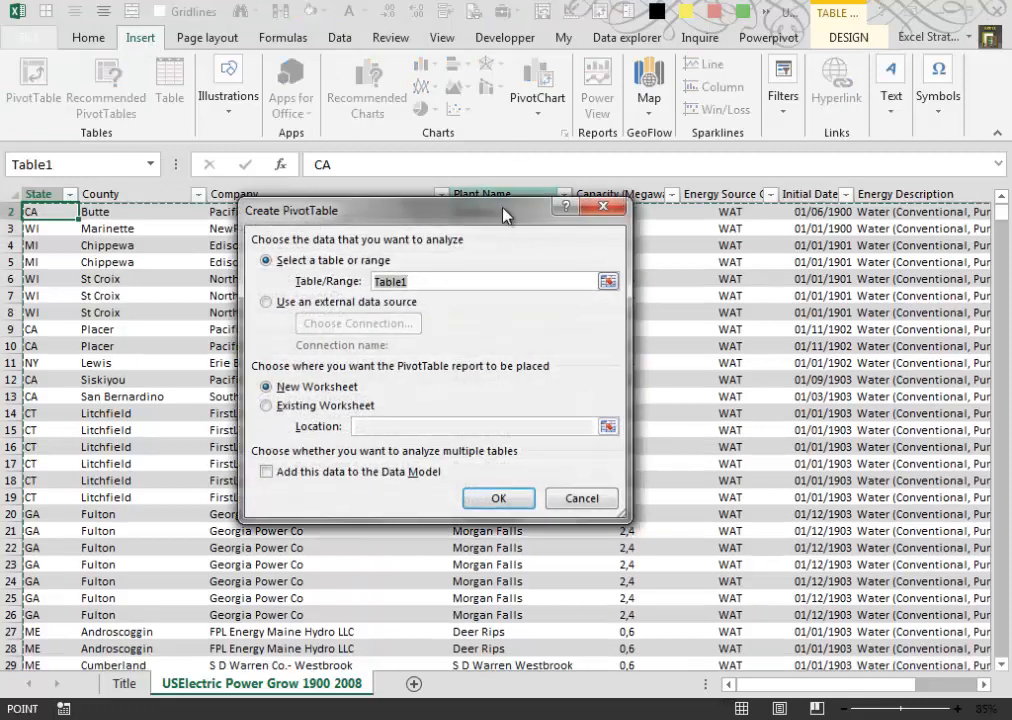
pyautogui.moveTo(505, 215); pyautogui.dragTo(663, 245)
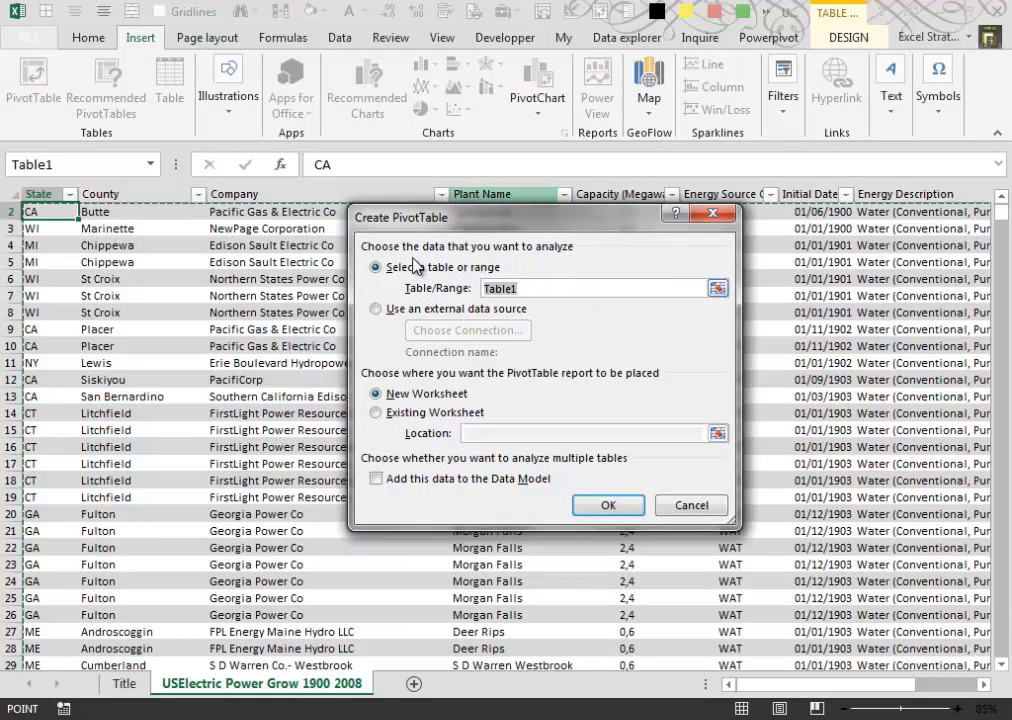
pyautogui.moveTo(596, 223); pyautogui.dragTo(720, 255)
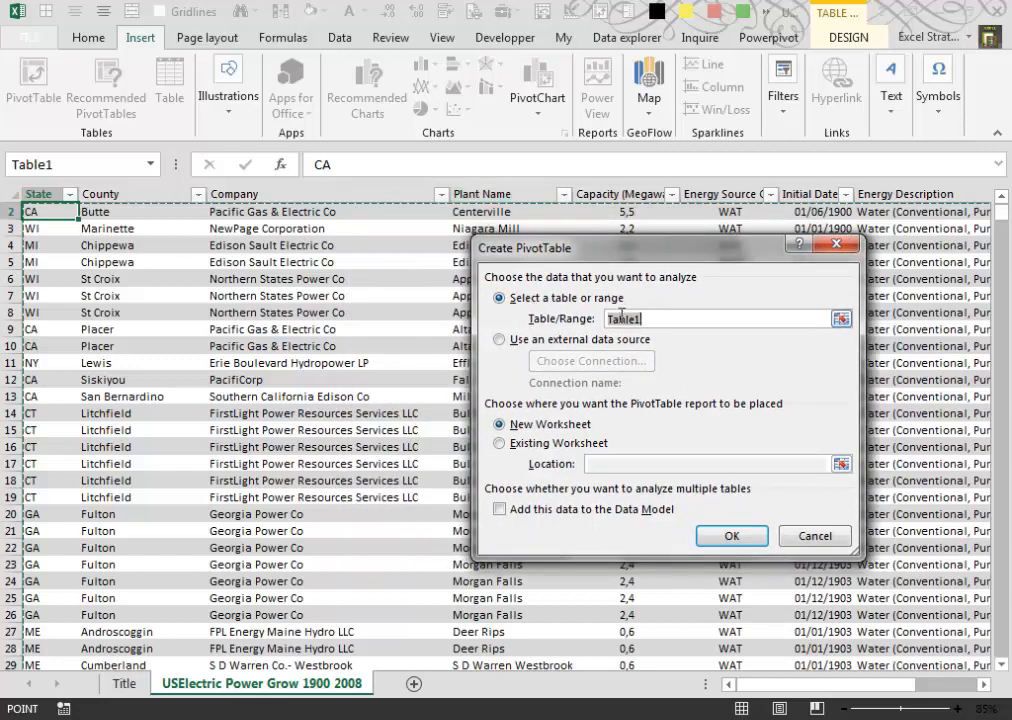
pyautogui.moveTo(655, 260); pyautogui.dragTo(651, 273)
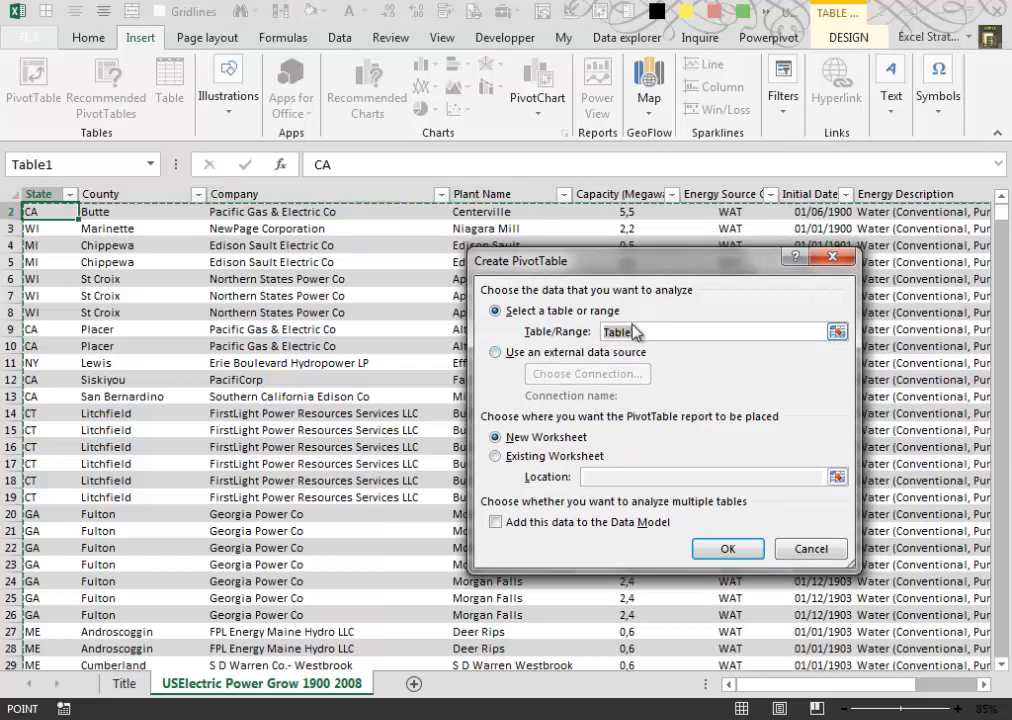
pyautogui.moveTo(700, 273); pyautogui.dragTo(691, 292)
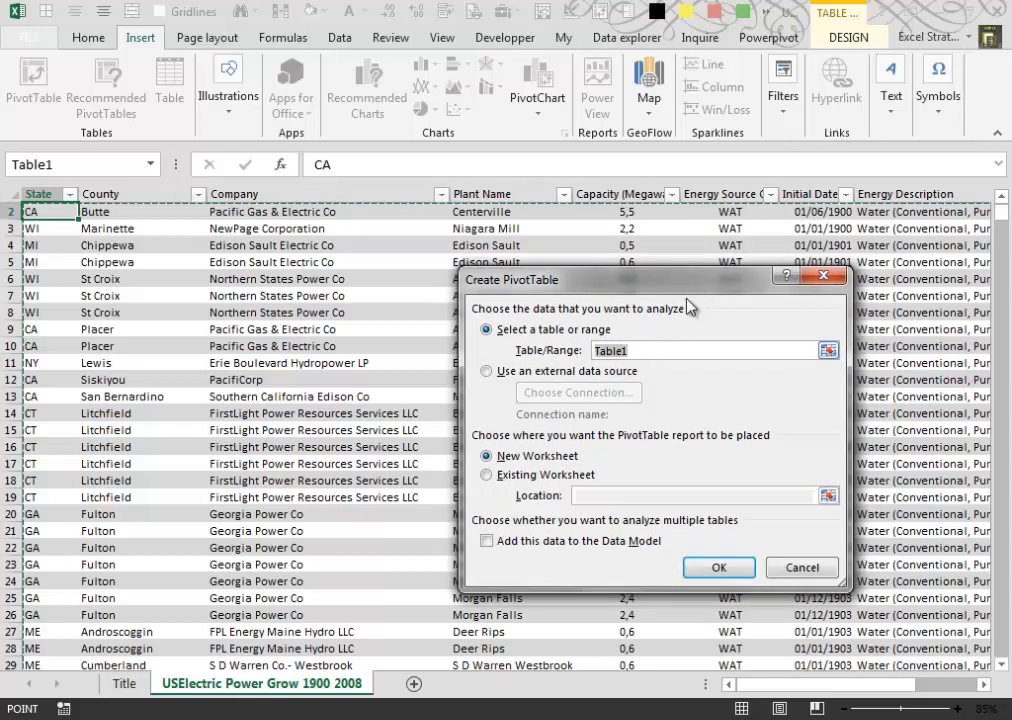
pyautogui.moveTo(691, 292); pyautogui.dragTo(740, 258)
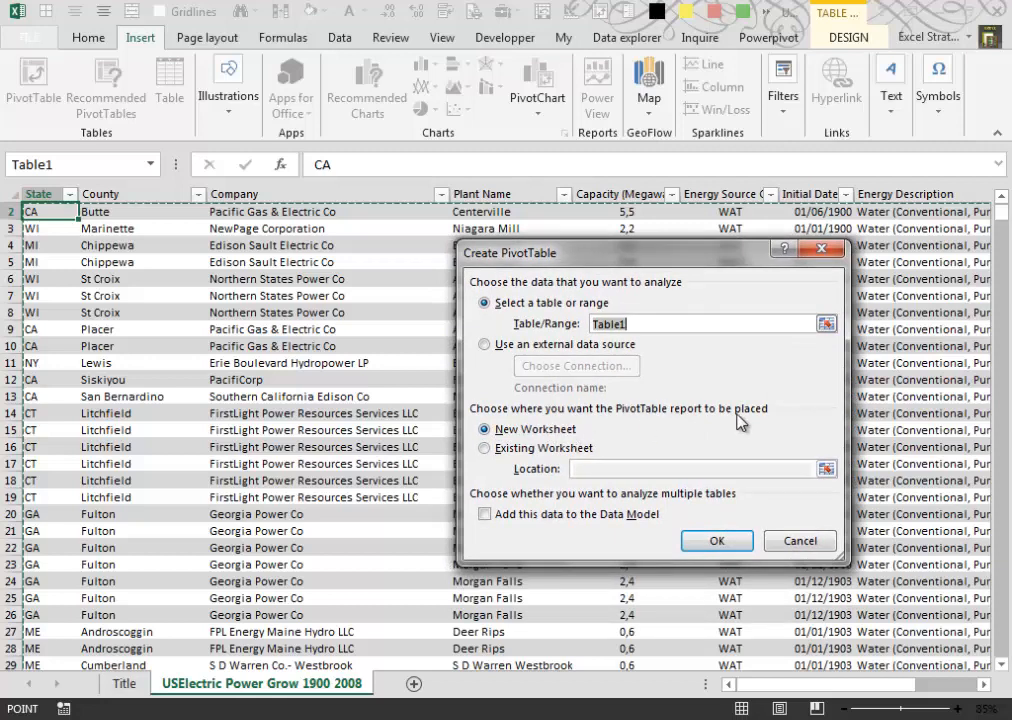
pyautogui.moveTo(719, 258); pyautogui.dragTo(704, 263)
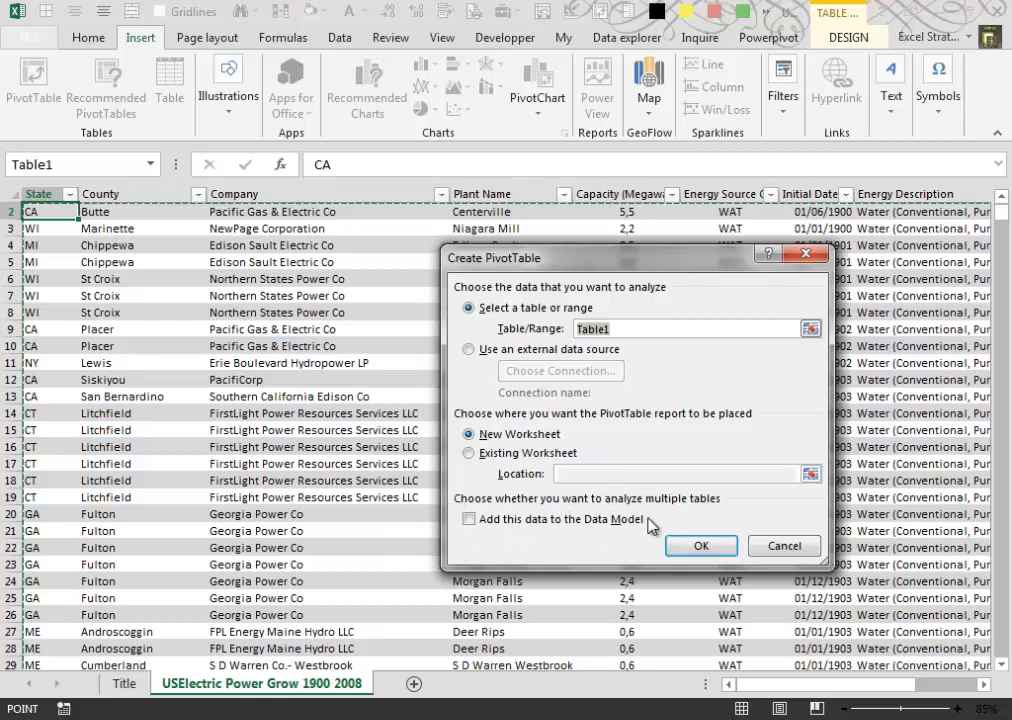
pyautogui.click(470, 520)
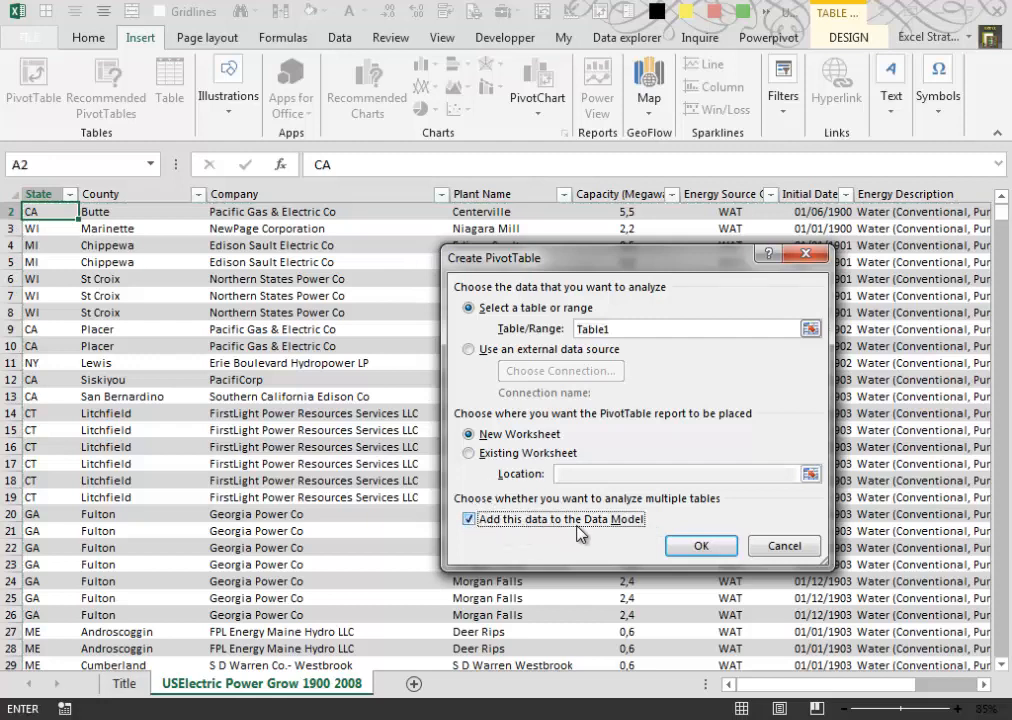
pyautogui.click(705, 551)
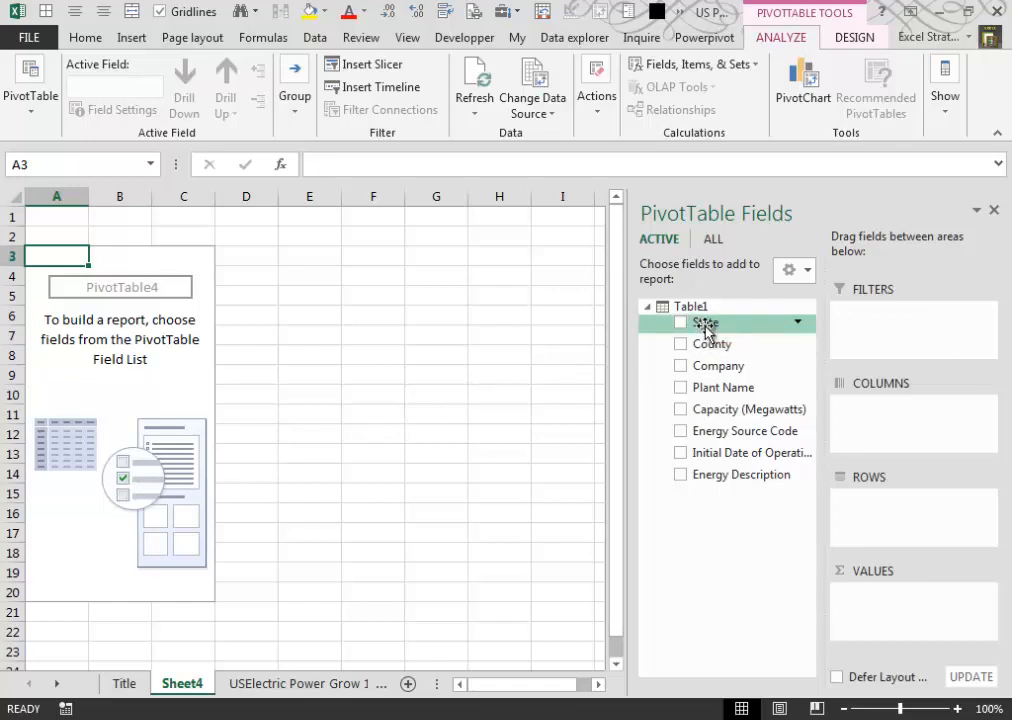
# - Place the State field in the PivotTable's rows and the Company field in its values
pyautogui.moveTo(706, 330); pyautogui.dragTo(904, 507)
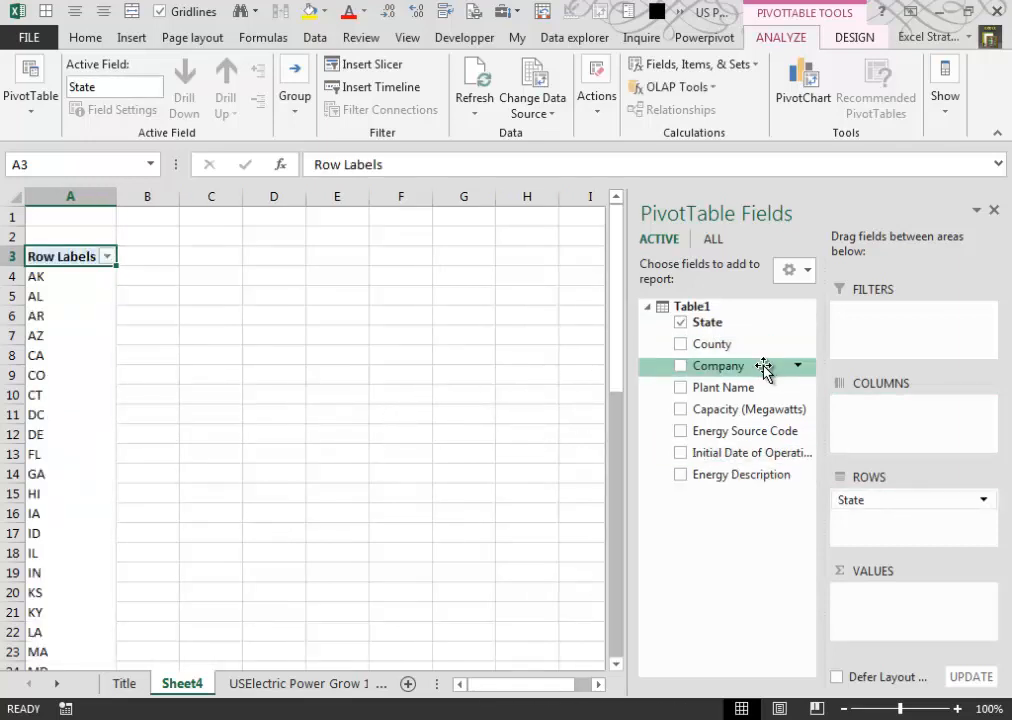
pyautogui.moveTo(727, 370); pyautogui.dragTo(929, 597)
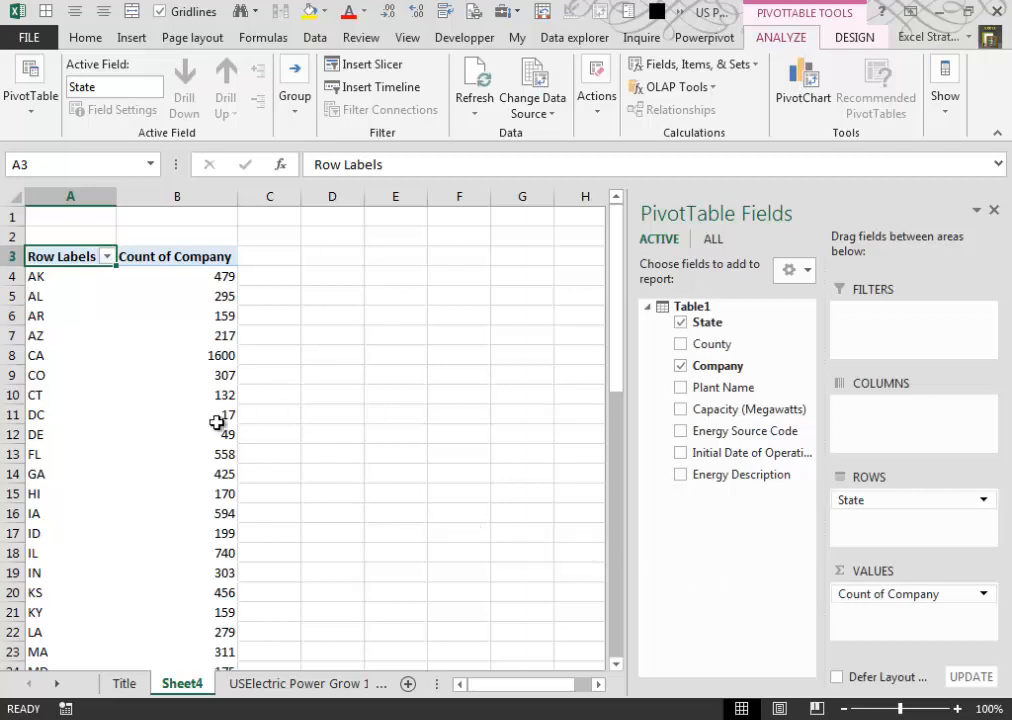
pyautogui.moveTo(220, 437)
pyautogui.moveTo(173, 394)
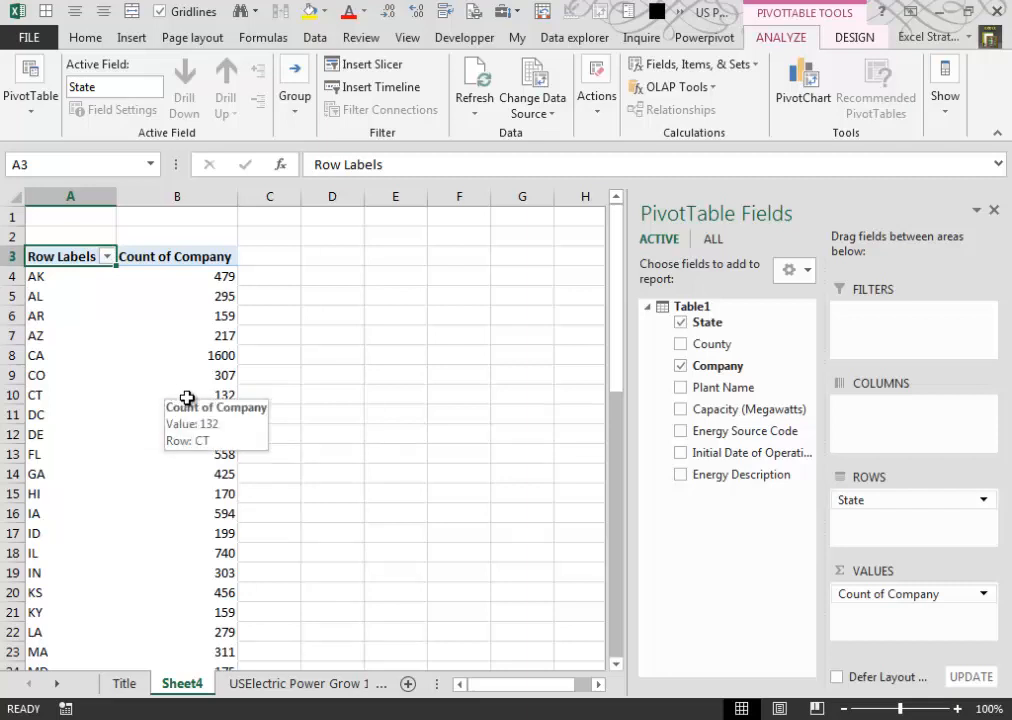
pyautogui.moveTo(212, 357)
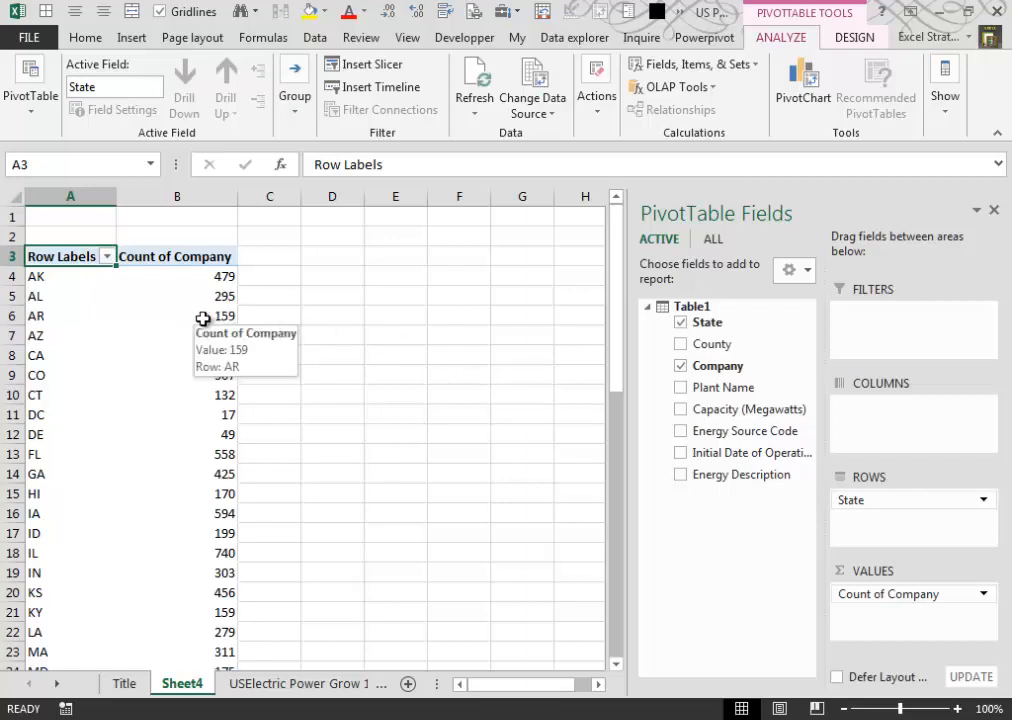
pyautogui.moveTo(150, 320)
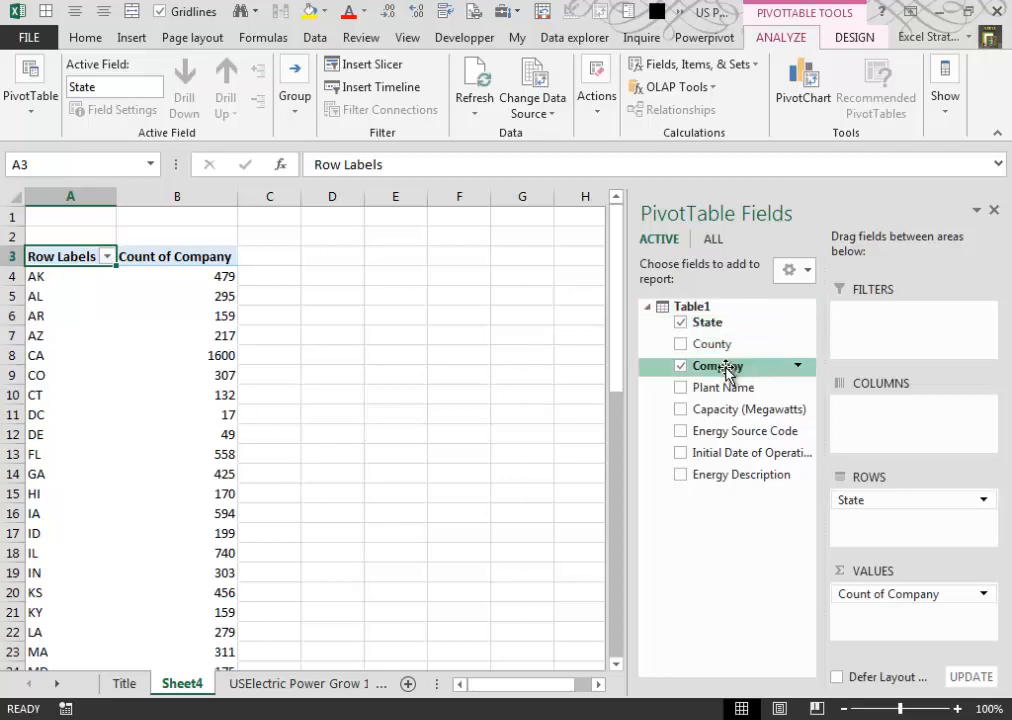
# - Add the Company field to the PivotTable's values a second time and summarize that second field by Distinct Count
pyautogui.moveTo(731, 373); pyautogui.dragTo(927, 610)
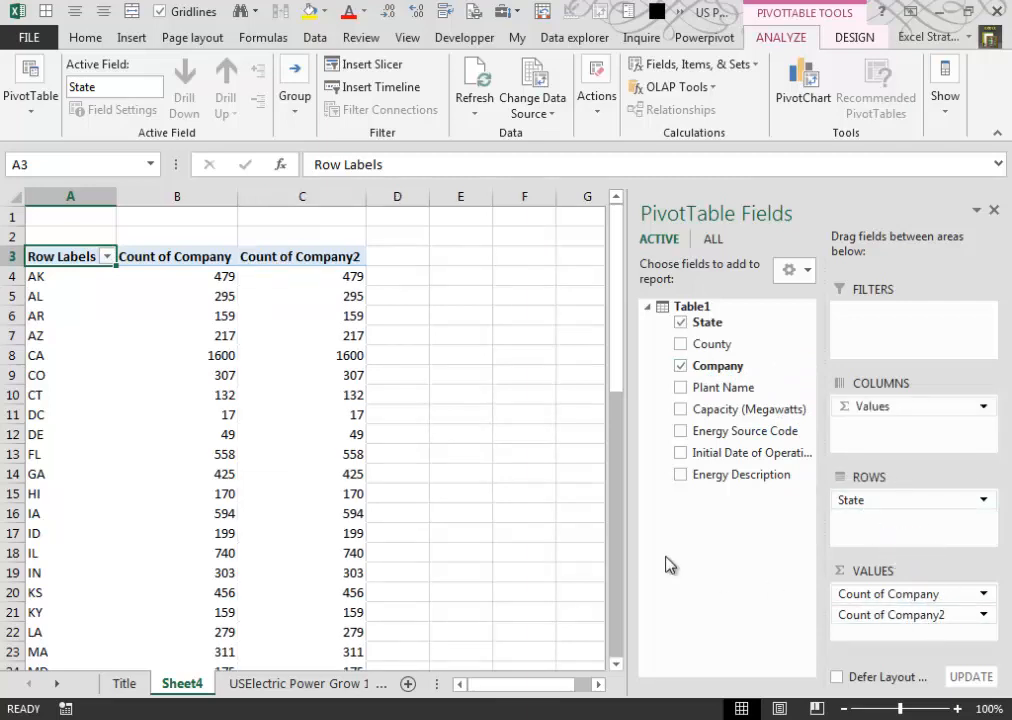
pyautogui.click(985, 616)
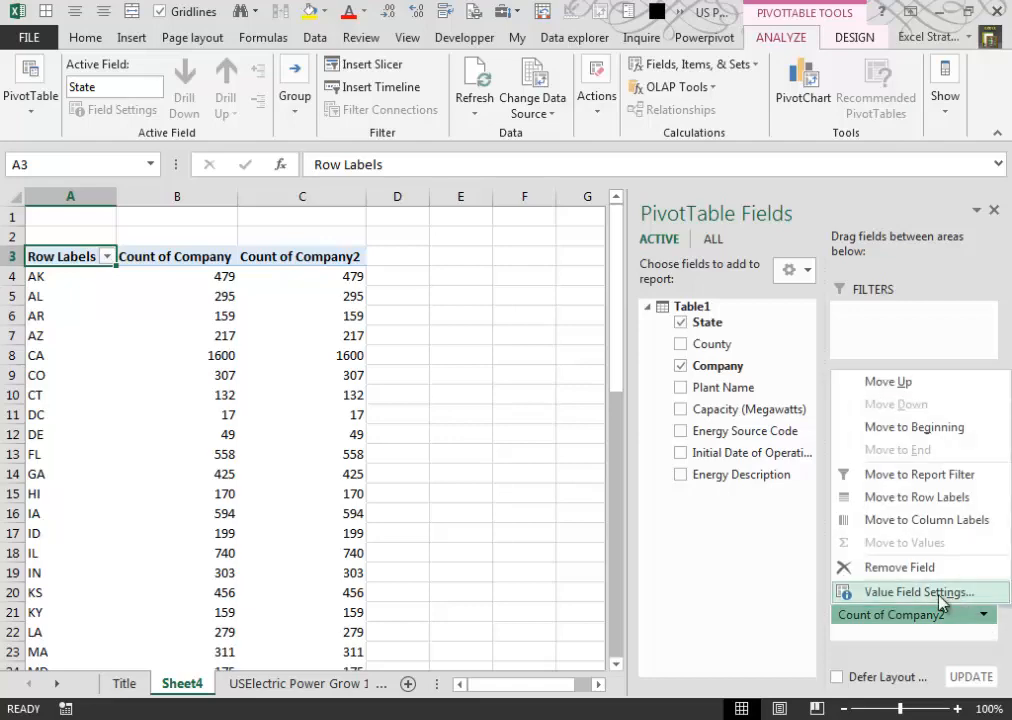
pyautogui.click(918, 592)
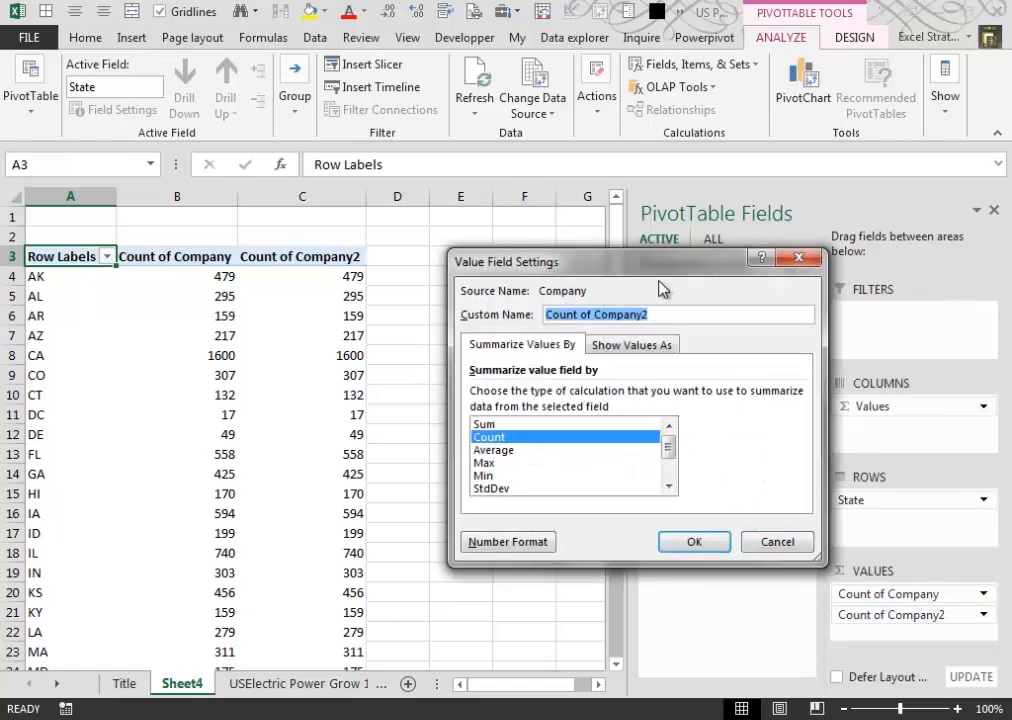
pyautogui.moveTo(661, 267); pyautogui.dragTo(617, 273)
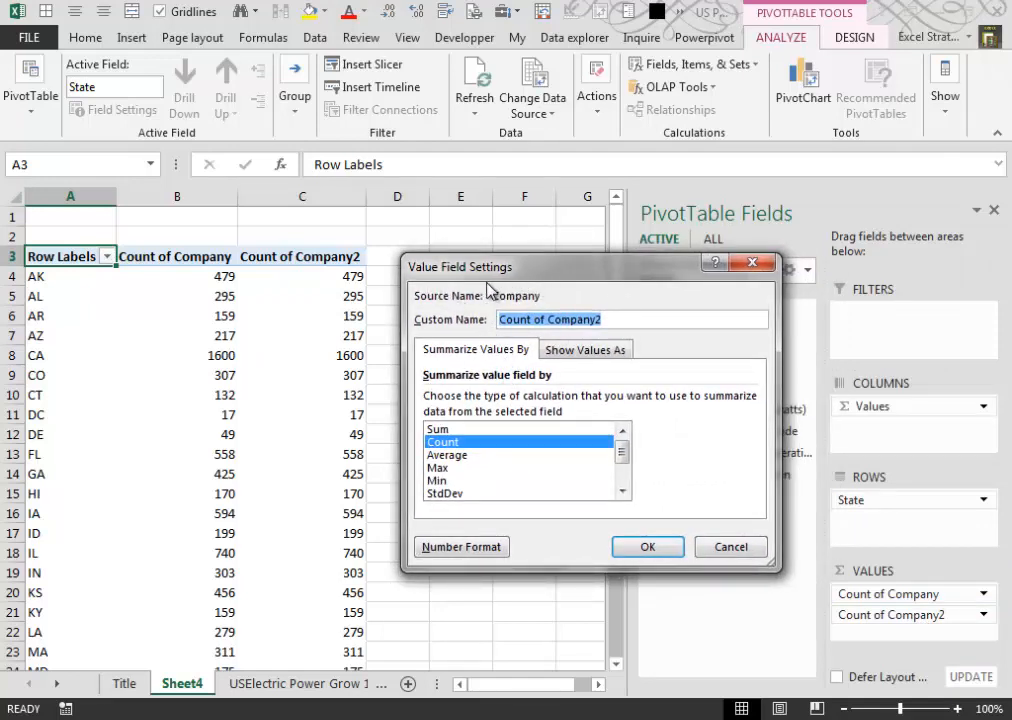
pyautogui.moveTo(626, 452); pyautogui.dragTo(627, 470)
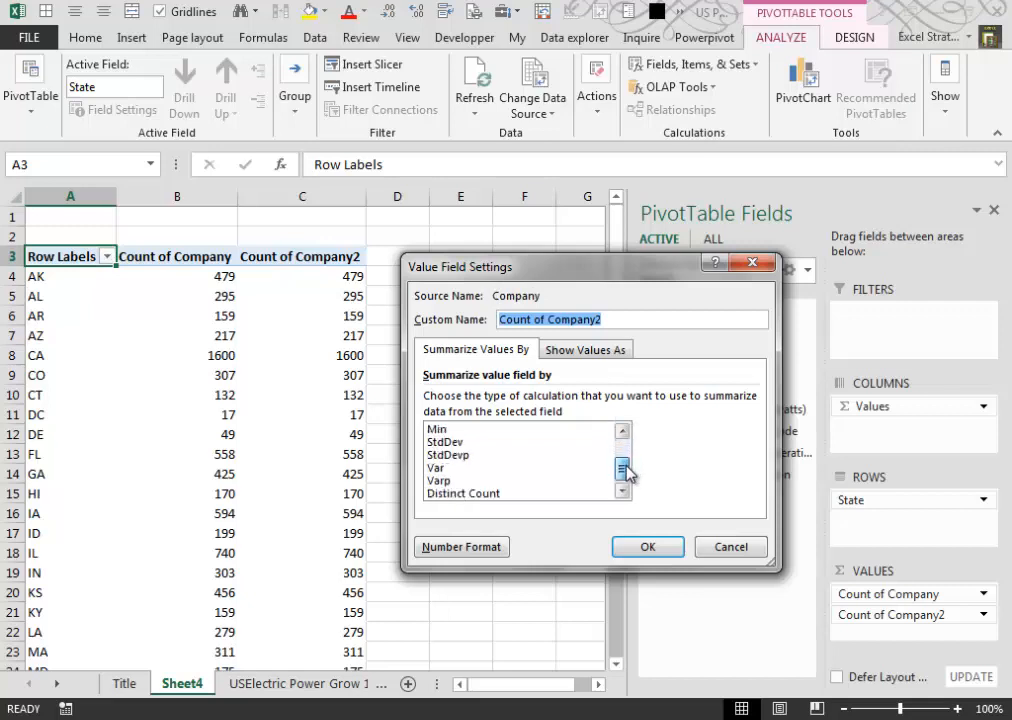
pyautogui.click(490, 495)
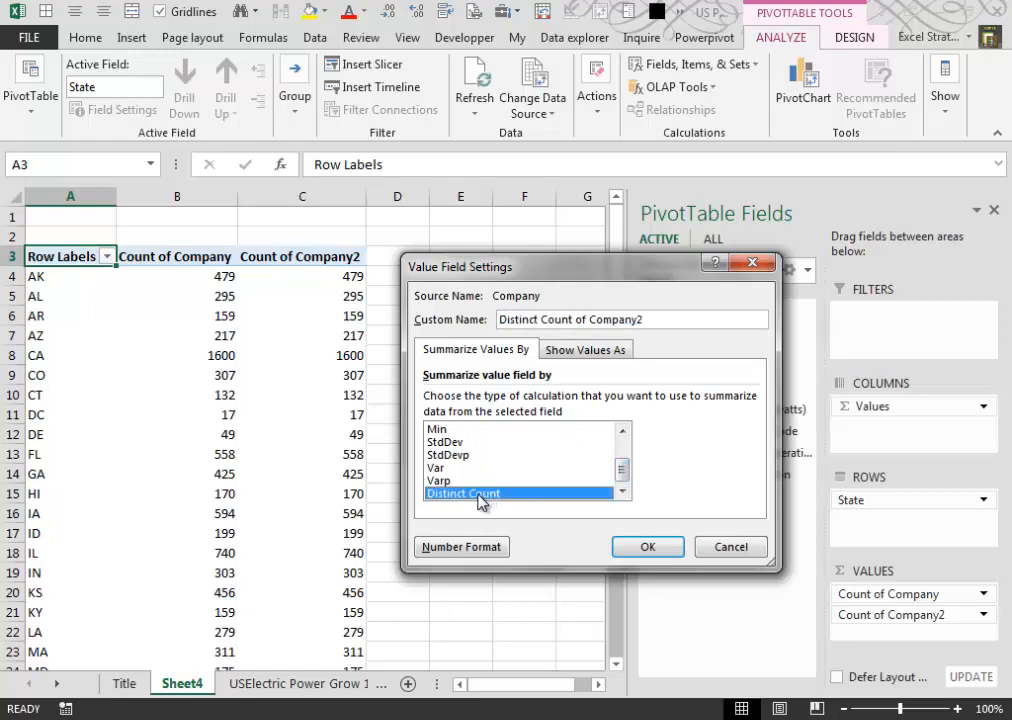
pyautogui.click(636, 548)
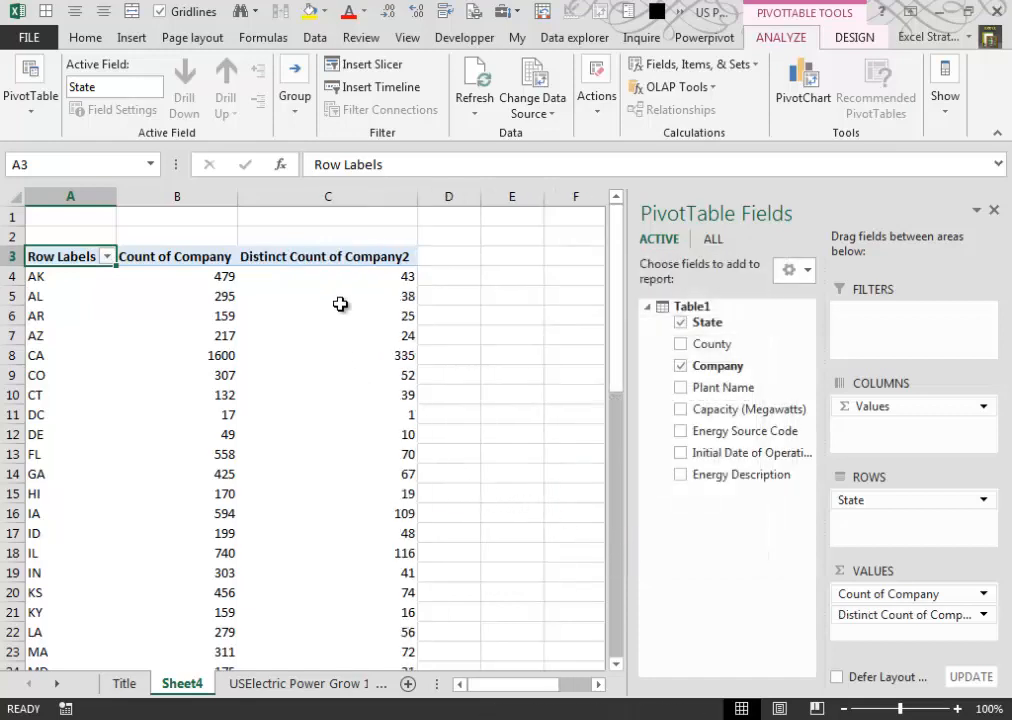
# - Compare the plain and distinct company counts by state in the PivotTable, focusing on the DC row
pyautogui.moveTo(366, 280)
pyautogui.moveTo(365, 376)
pyautogui.click(88, 416)
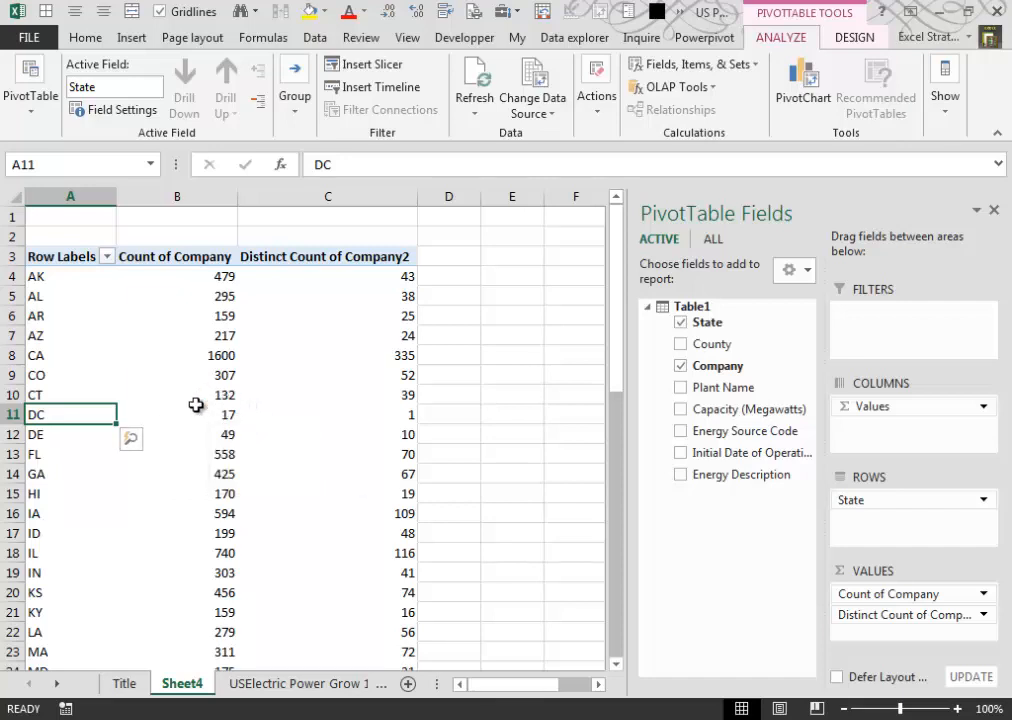
pyautogui.click(408, 418)
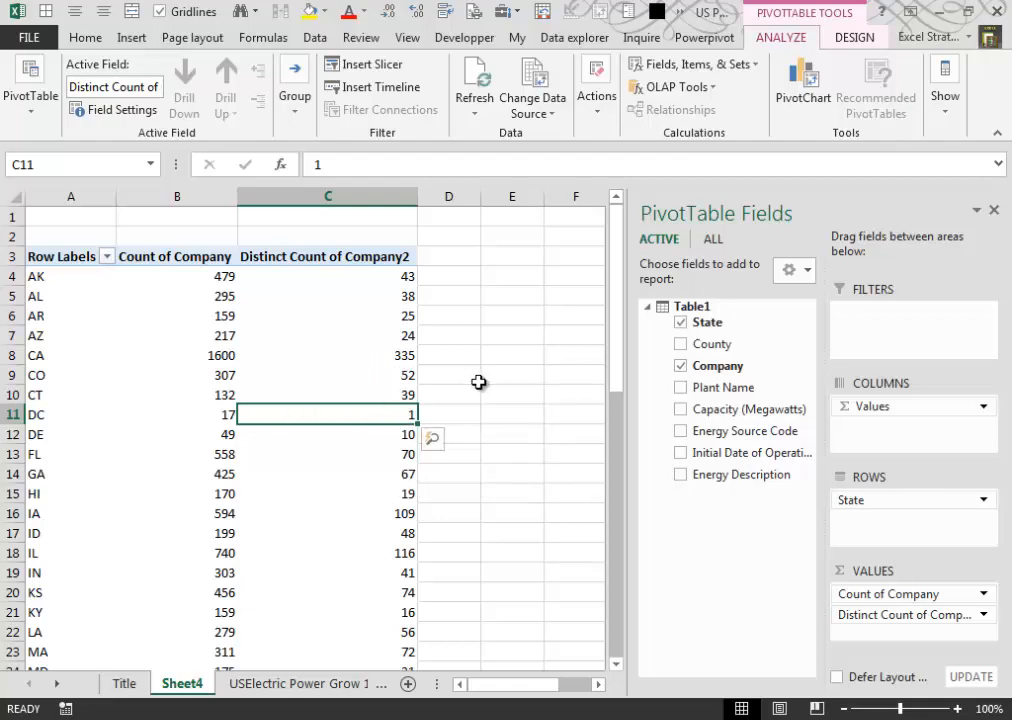
# - Filter the State column of the source table on the USElectric Power Grow 1900 2008 sheet to show only DC
pyautogui.click(316, 686)
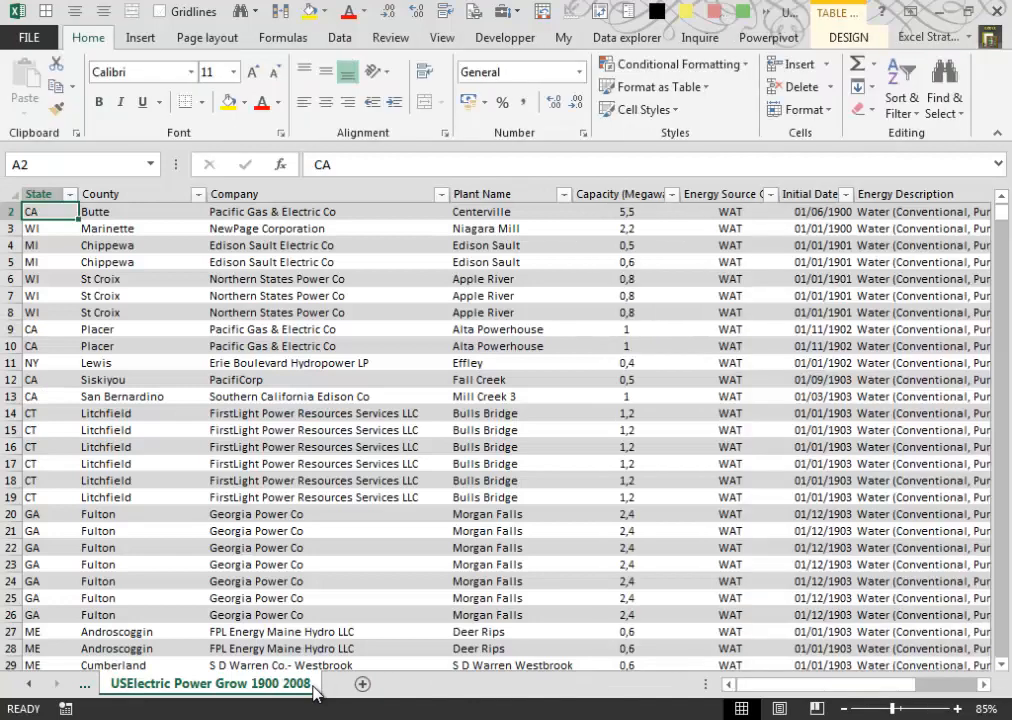
pyautogui.click(71, 195)
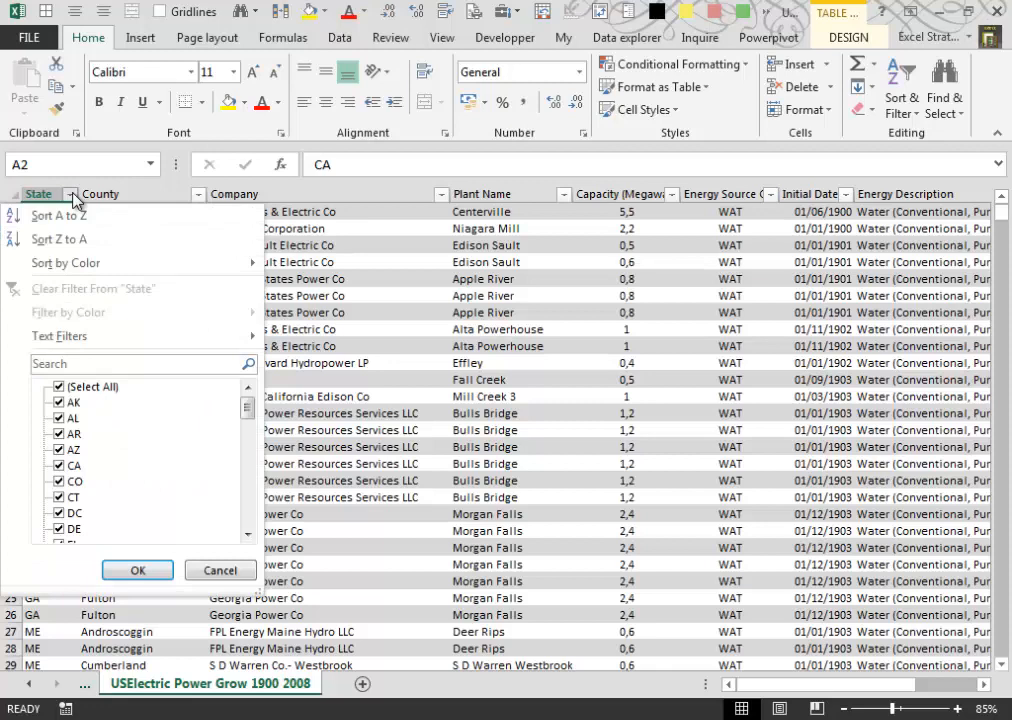
pyautogui.click(62, 387)
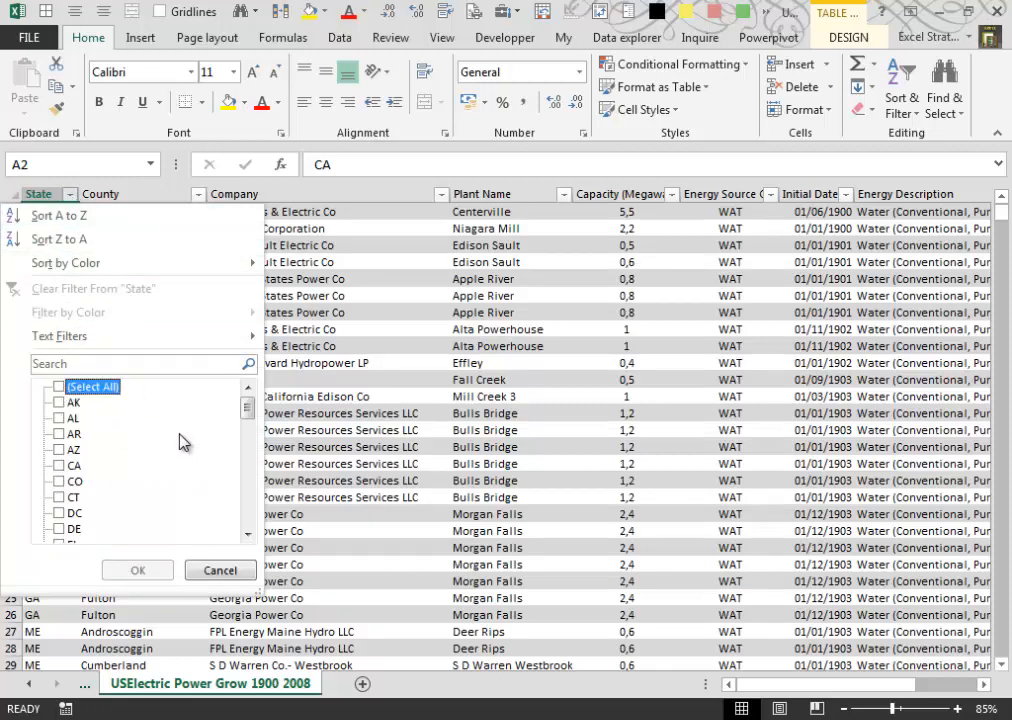
pyautogui.click(59, 514)
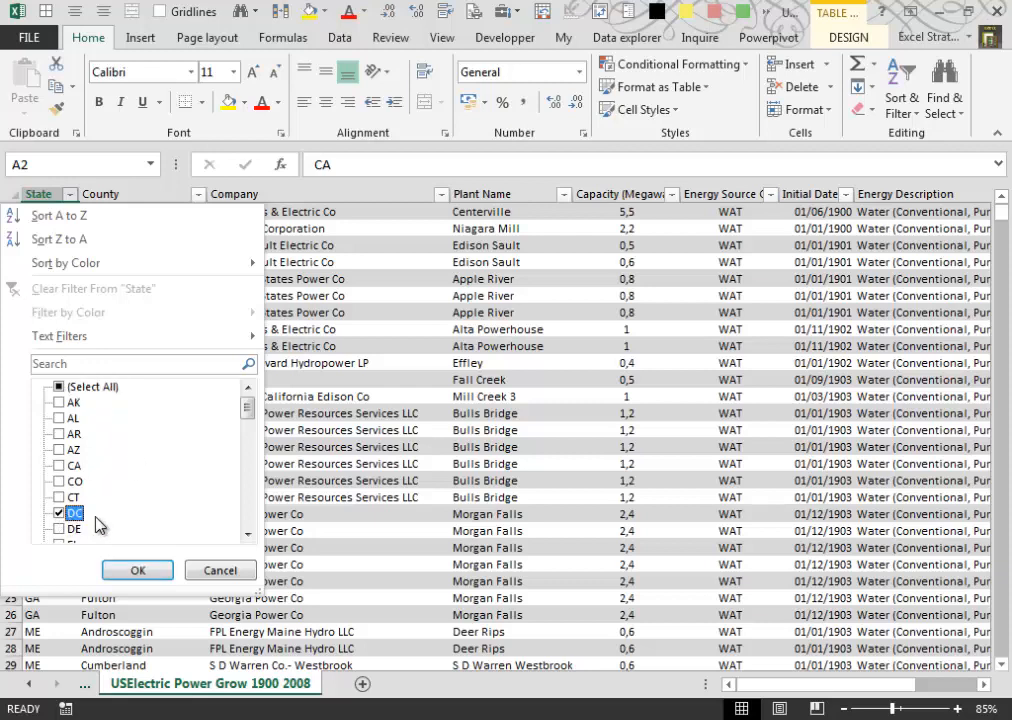
pyautogui.click(152, 570)
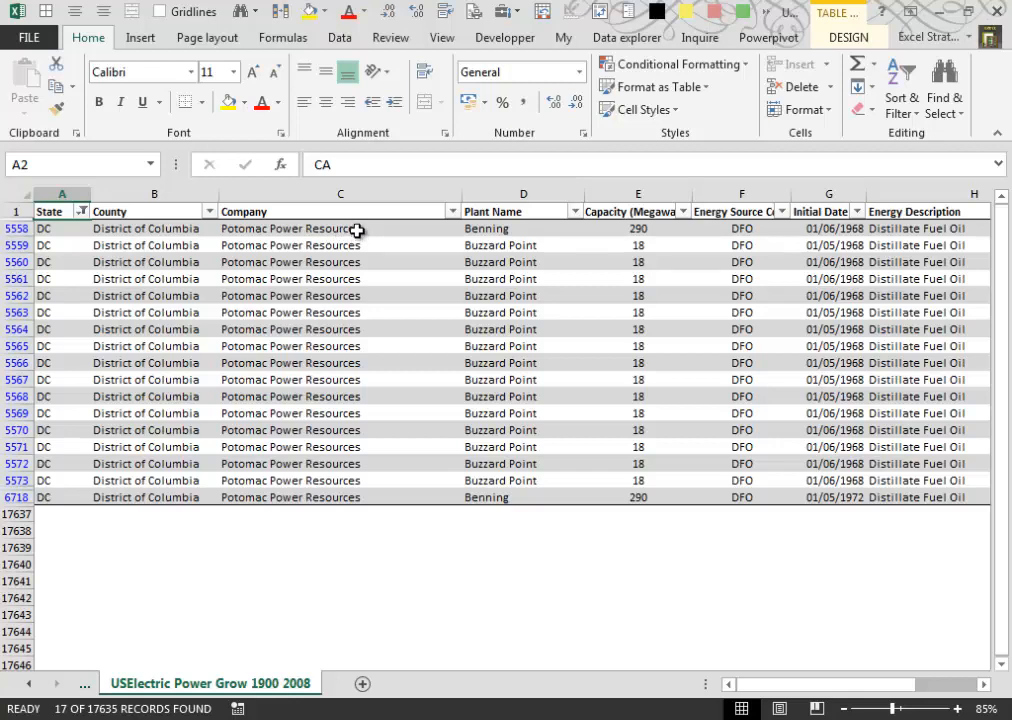
# - Select the Company cells of the filtered DC records to check how many entries and different companies they contain
pyautogui.moveTo(377, 229); pyautogui.dragTo(372, 490)
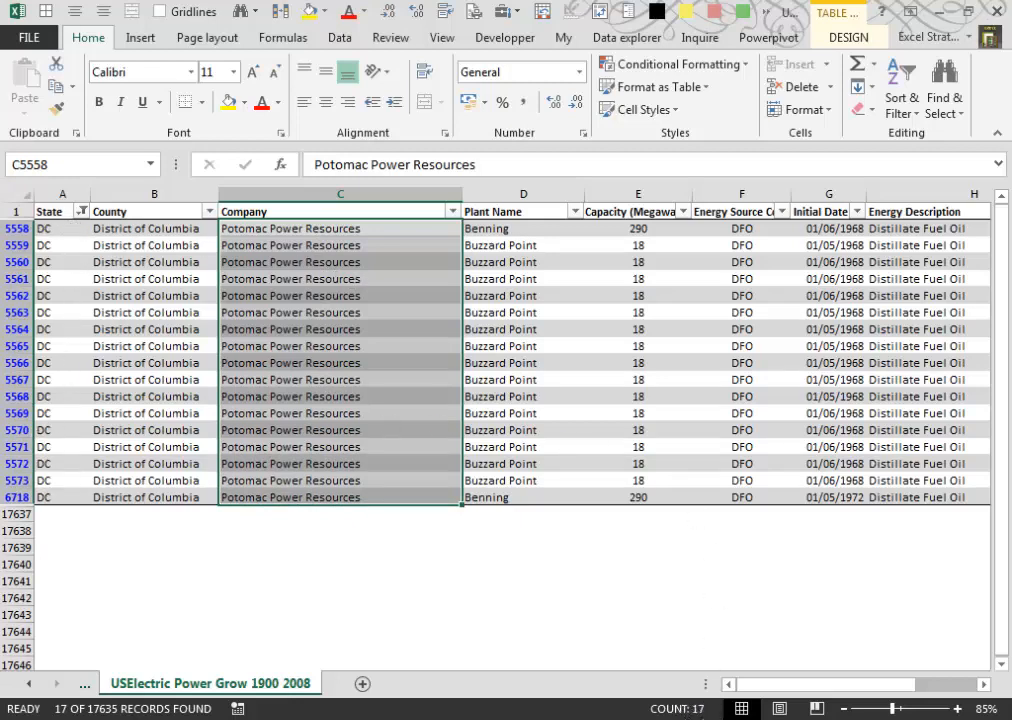
pyautogui.click(336, 246)
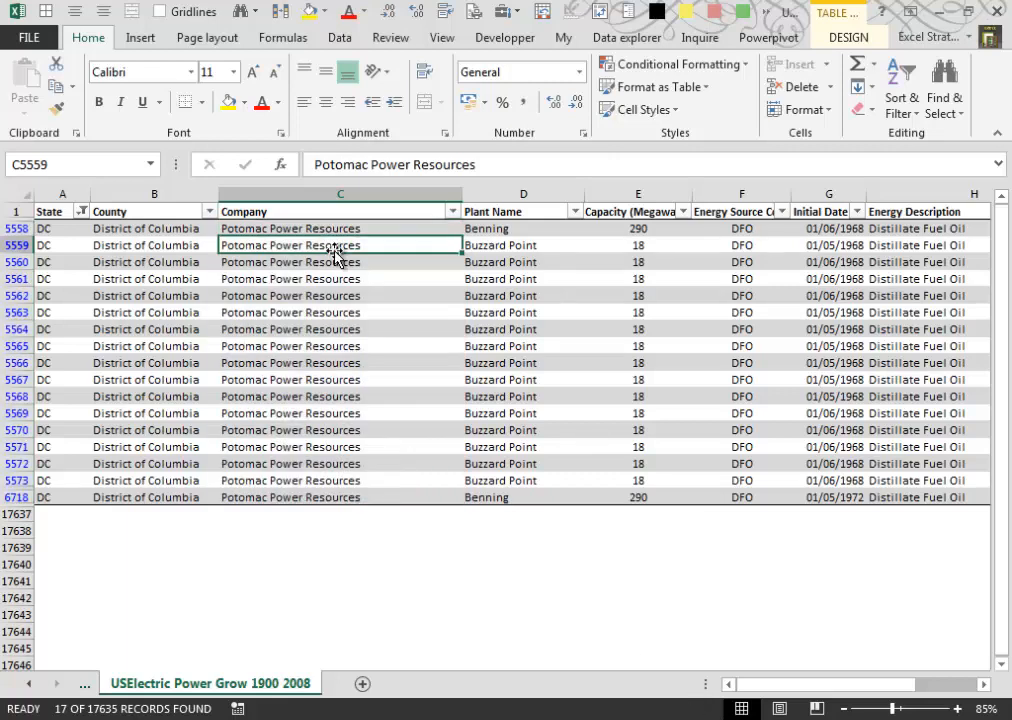
pyautogui.click(388, 229)
pyautogui.moveTo(389, 271); pyautogui.dragTo(396, 500)
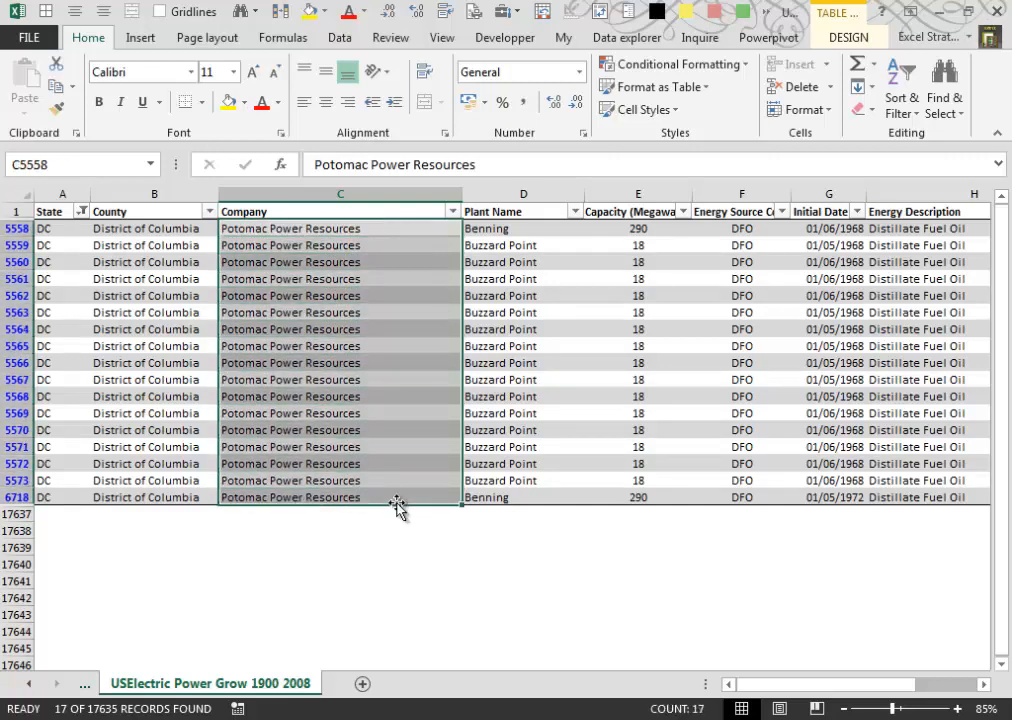
pyautogui.click(395, 498)
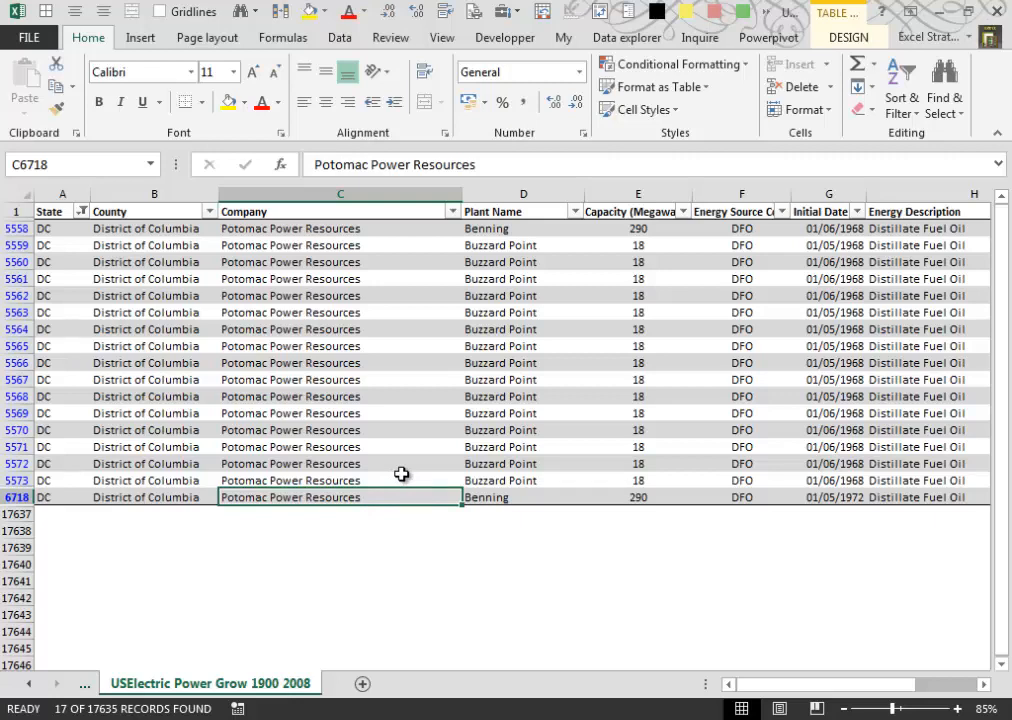
# - Return to the PivotTable on Sheet4 and open the value field settings of the distinct company count for review
pyautogui.click(30, 684)
pyautogui.click(130, 684)
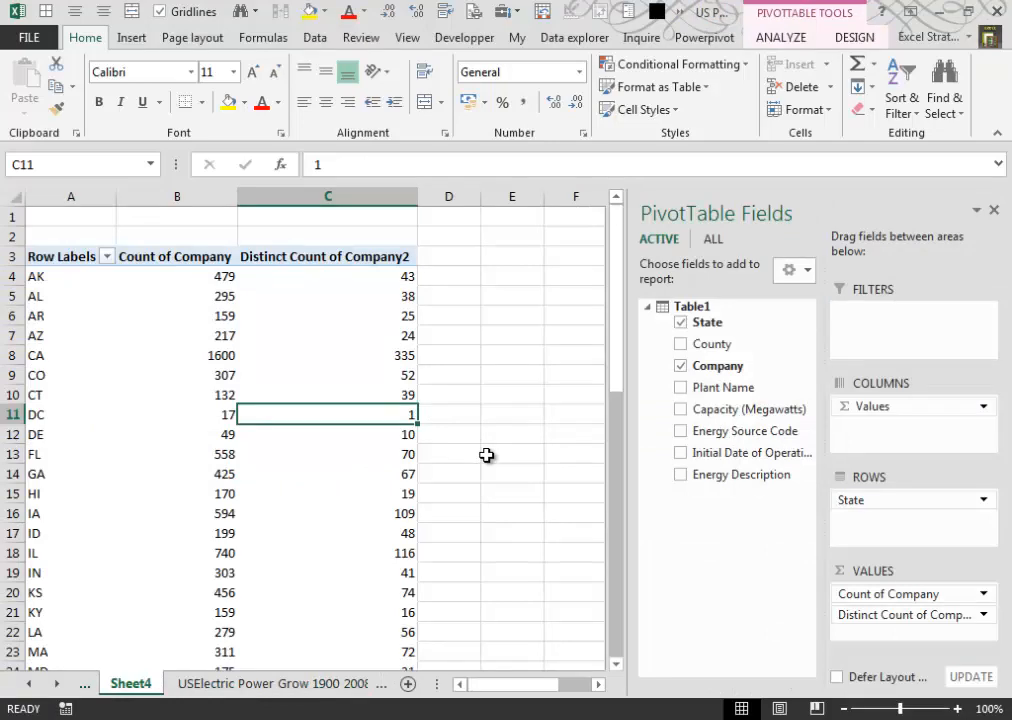
pyautogui.click(984, 615)
pyautogui.click(975, 593)
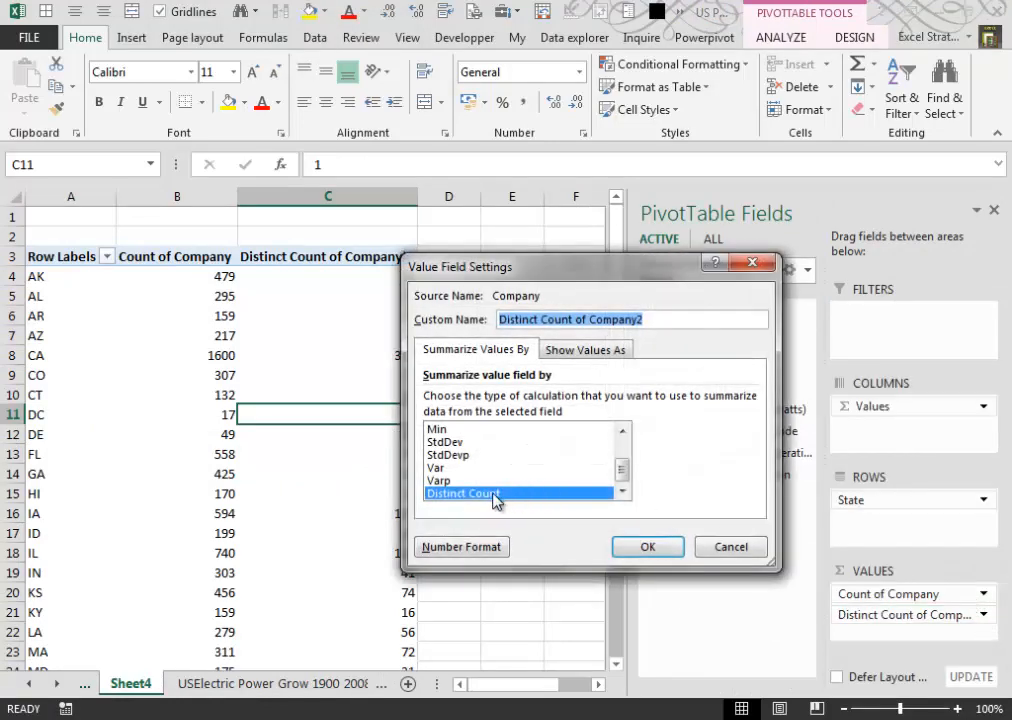